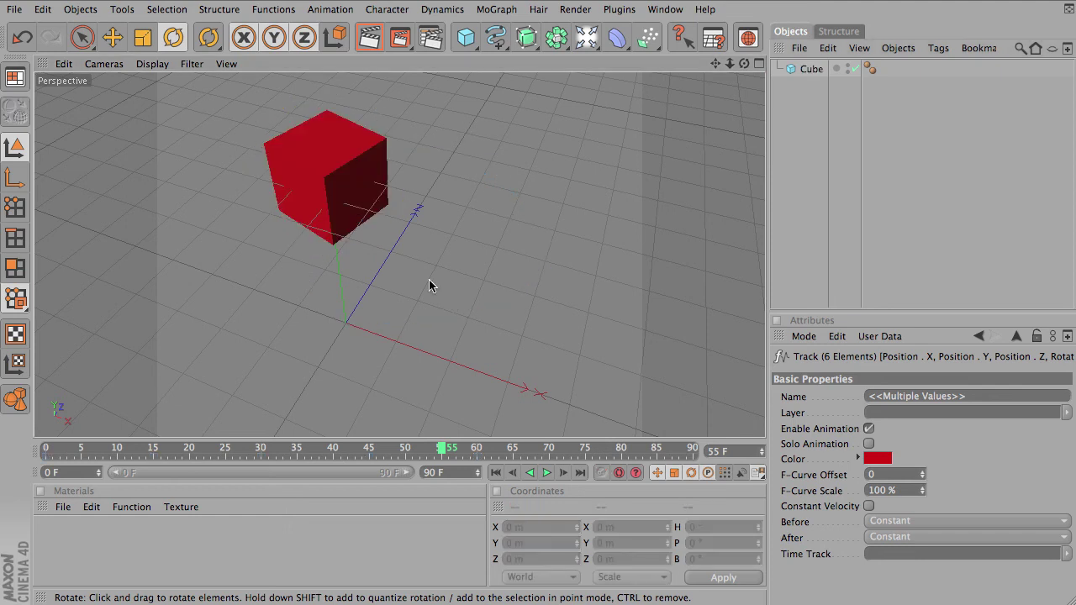
Scrub and play the cube's animation, select Cube, and stop playback at frame 83
drag(443, 452, 34, 395)
click(547, 473)
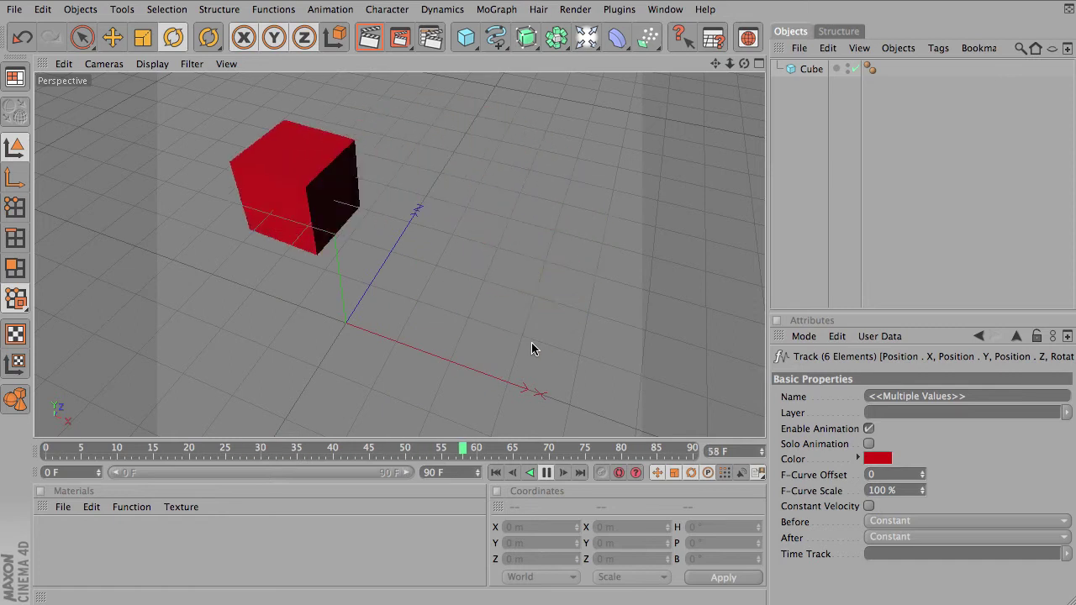
click(810, 71)
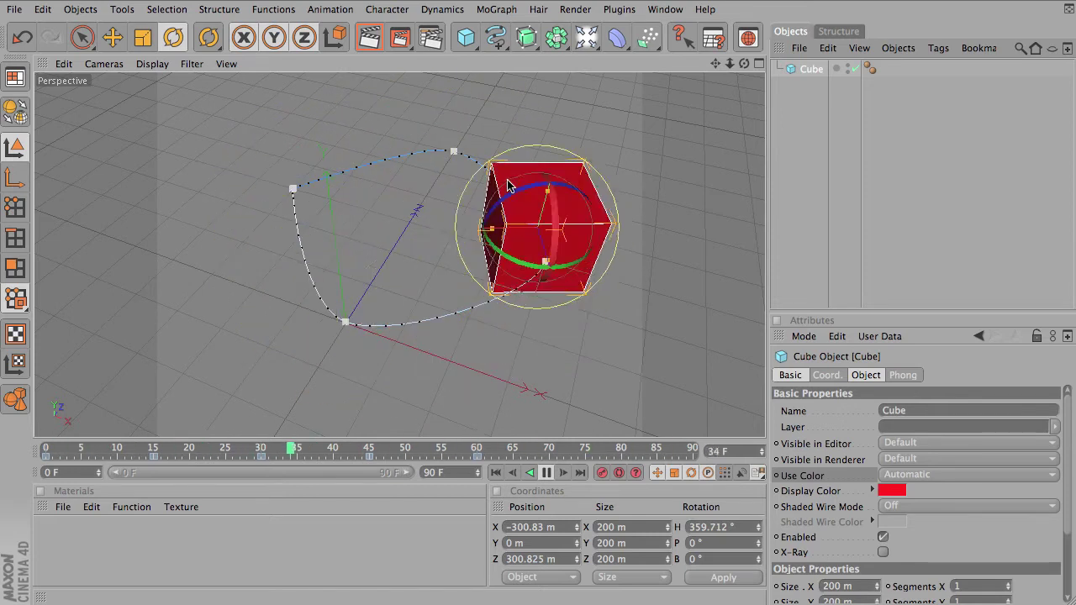
click(548, 472)
Undo an accidental cube rotation and bring up the viewport's context actions for the cube
drag(273, 207, 314, 280)
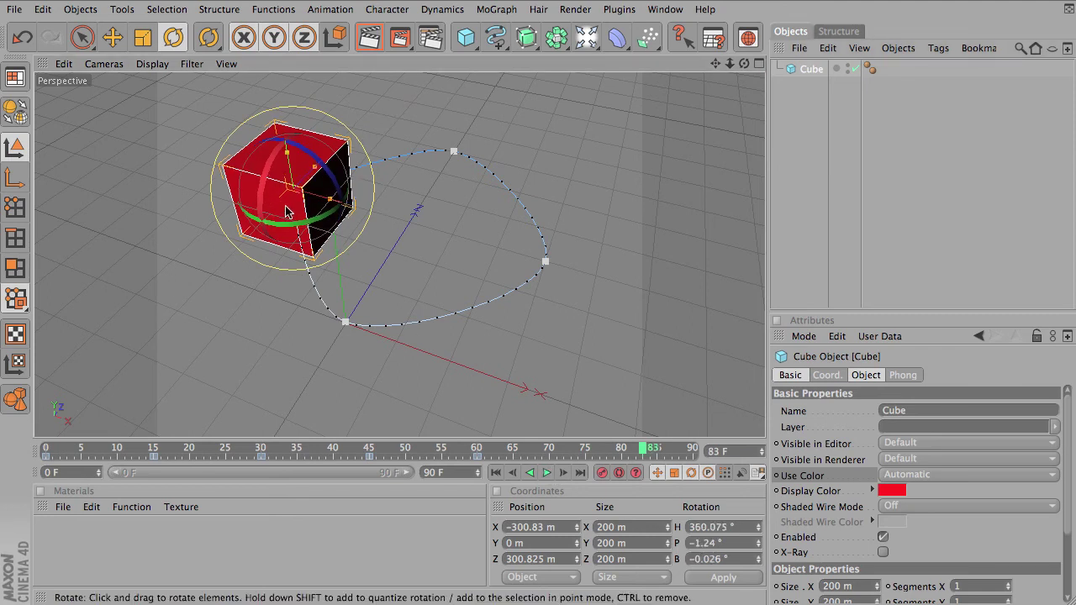
key(ctrl+z)
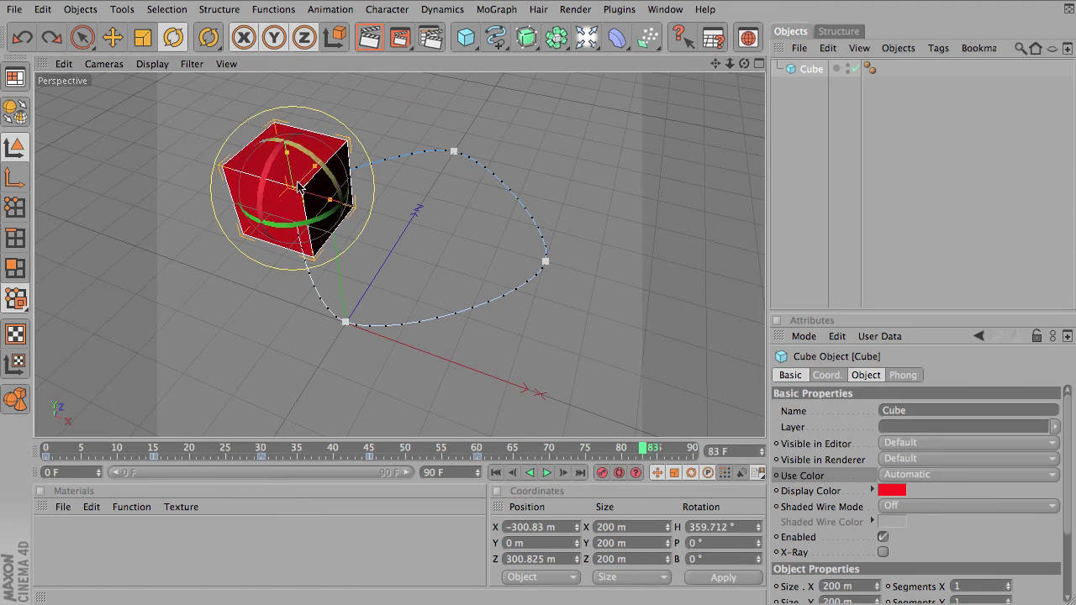
right_click(323, 154)
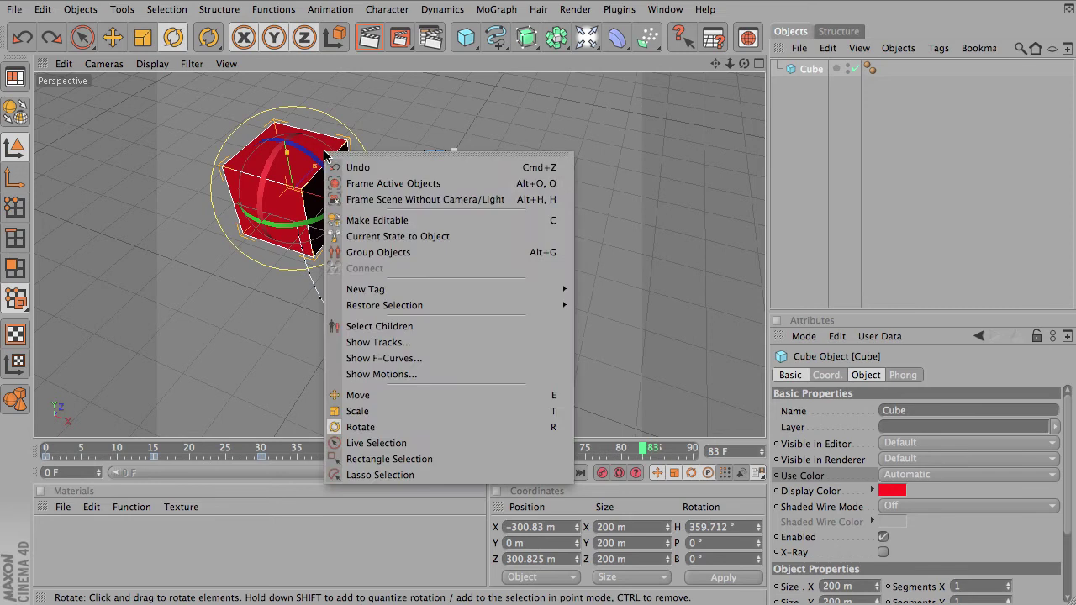
Show the cube's F-curves in the Timeline and display only the selected Rotation curves
click(402, 359)
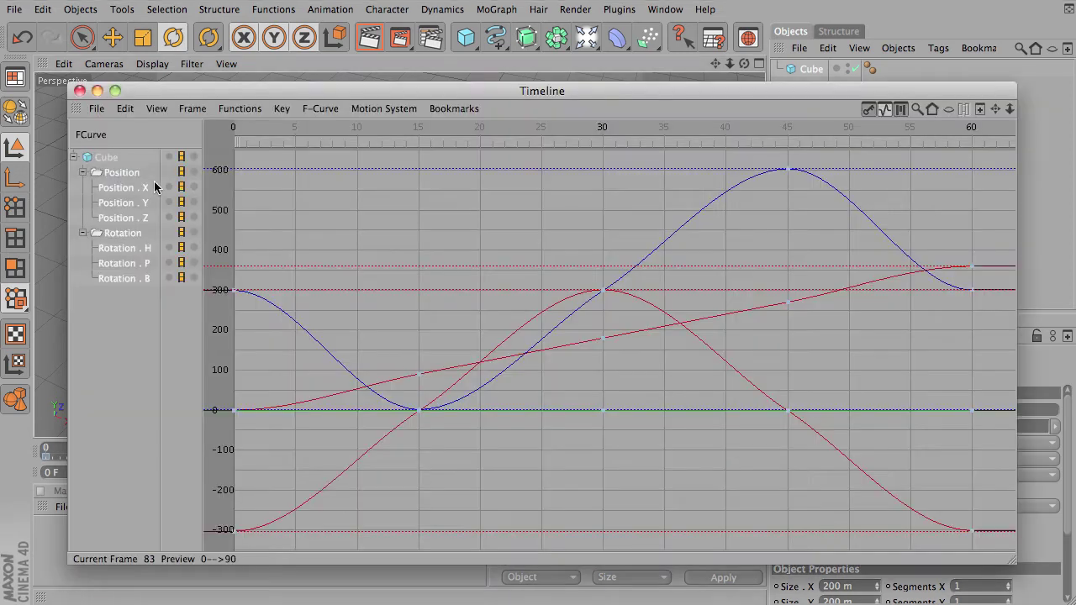
click(104, 304)
click(121, 179)
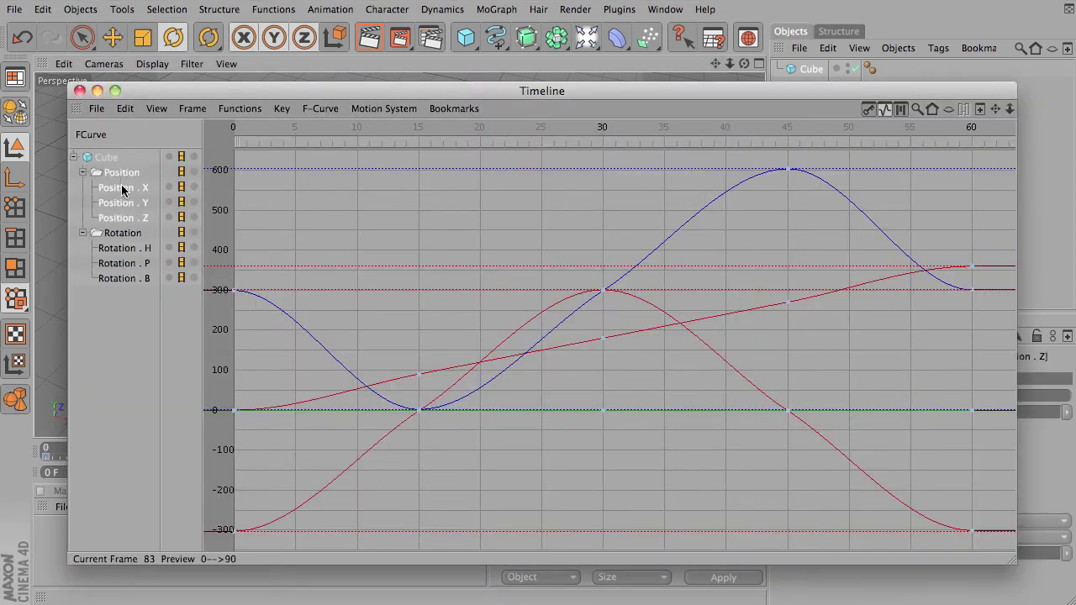
click(124, 235)
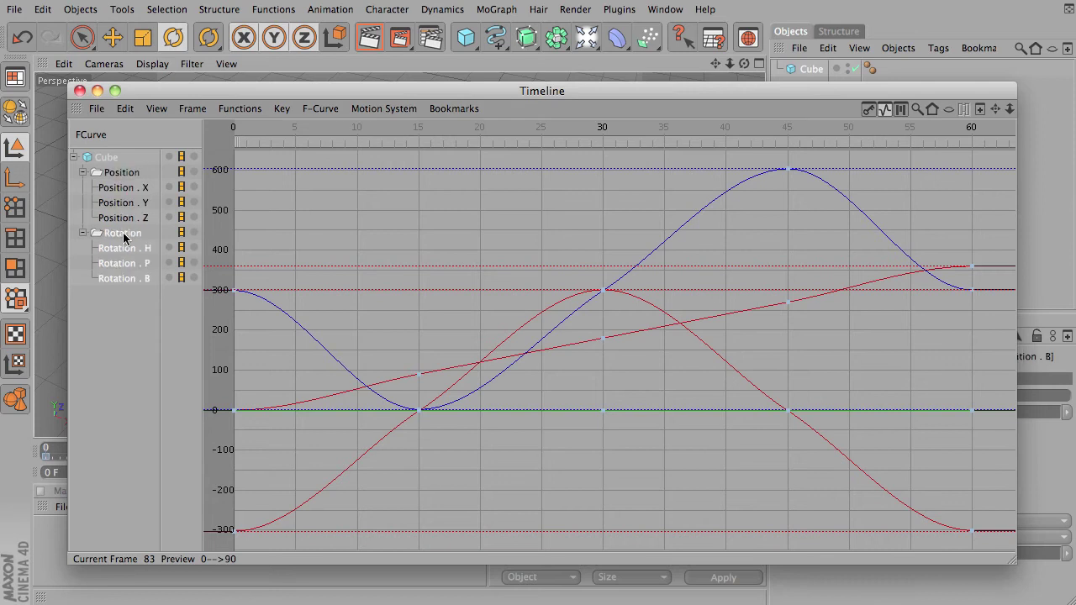
click(330, 113)
click(328, 275)
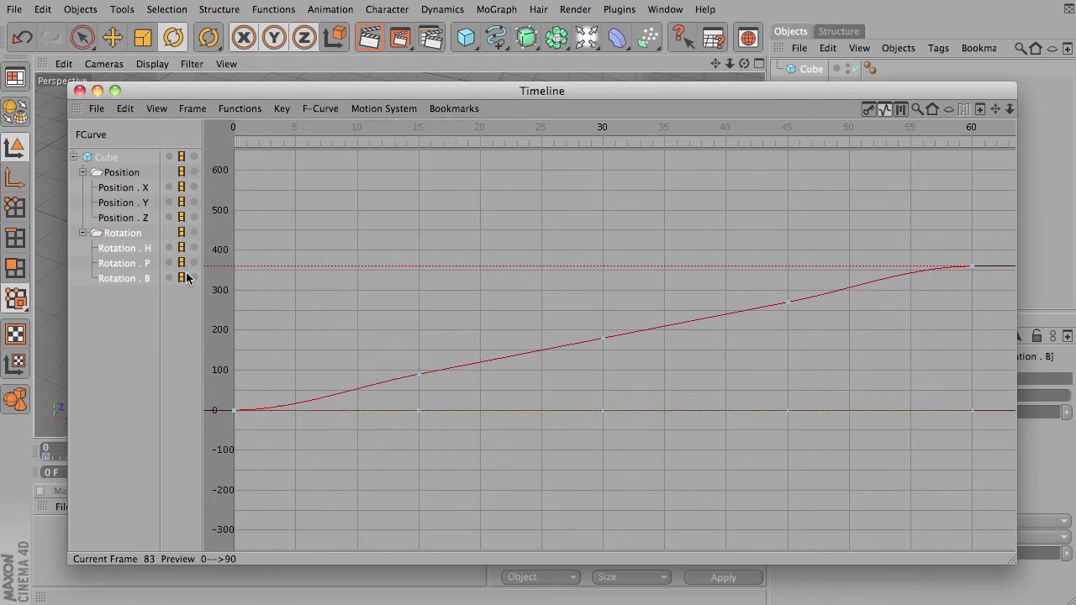
Inspect the Position . X, Y and Z curves individually, then isolate Rotation . H
click(124, 179)
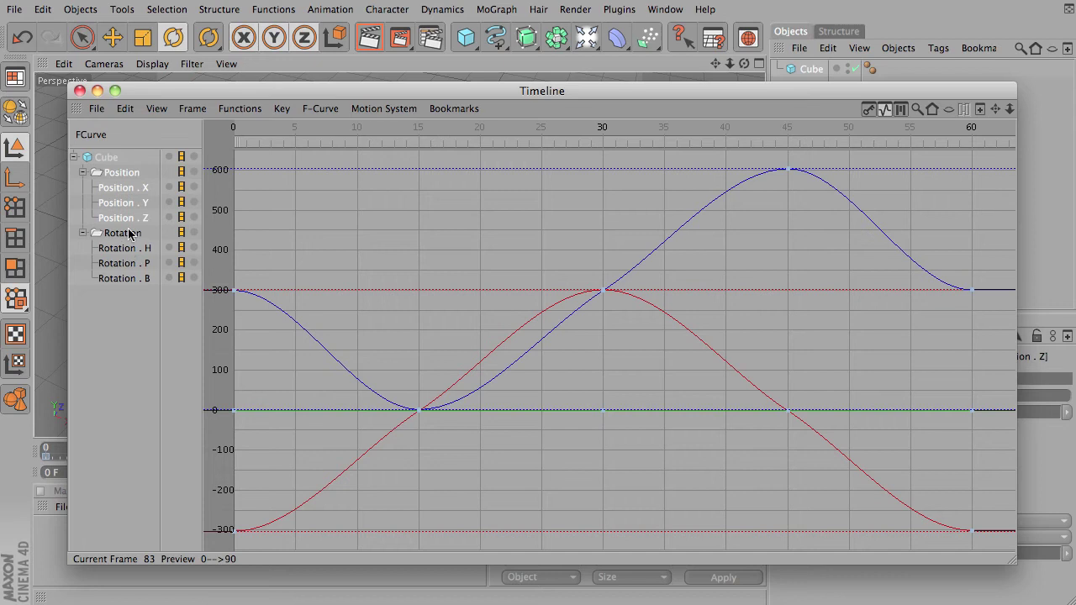
click(143, 189)
click(128, 204)
click(128, 219)
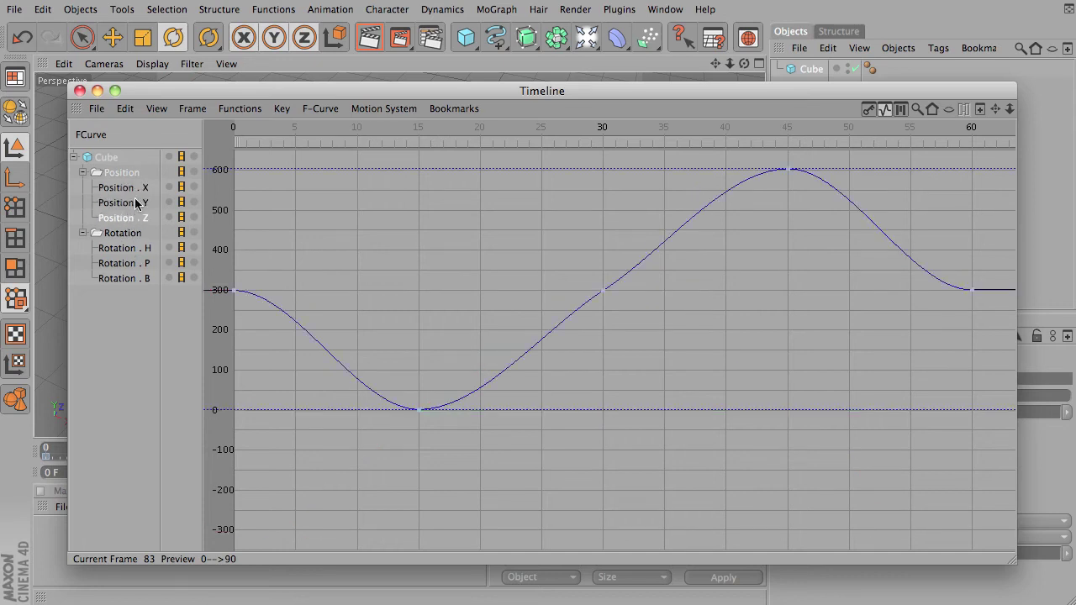
click(133, 190)
click(129, 220)
click(132, 251)
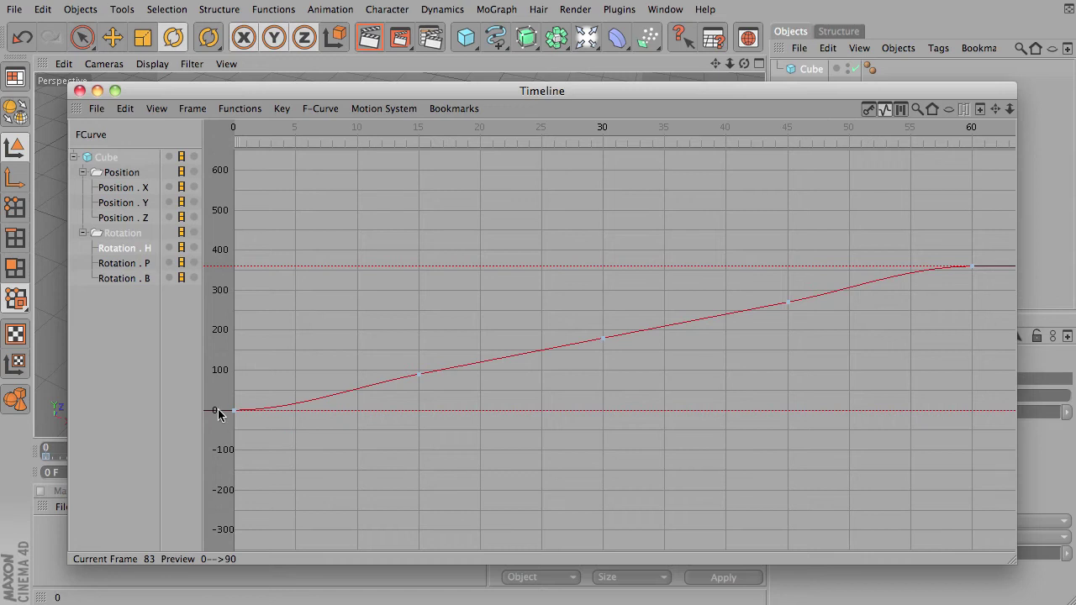
Nudge the frame-60 Rotation . H key, scrub to frame 7, and frame the whole curve
click(974, 268)
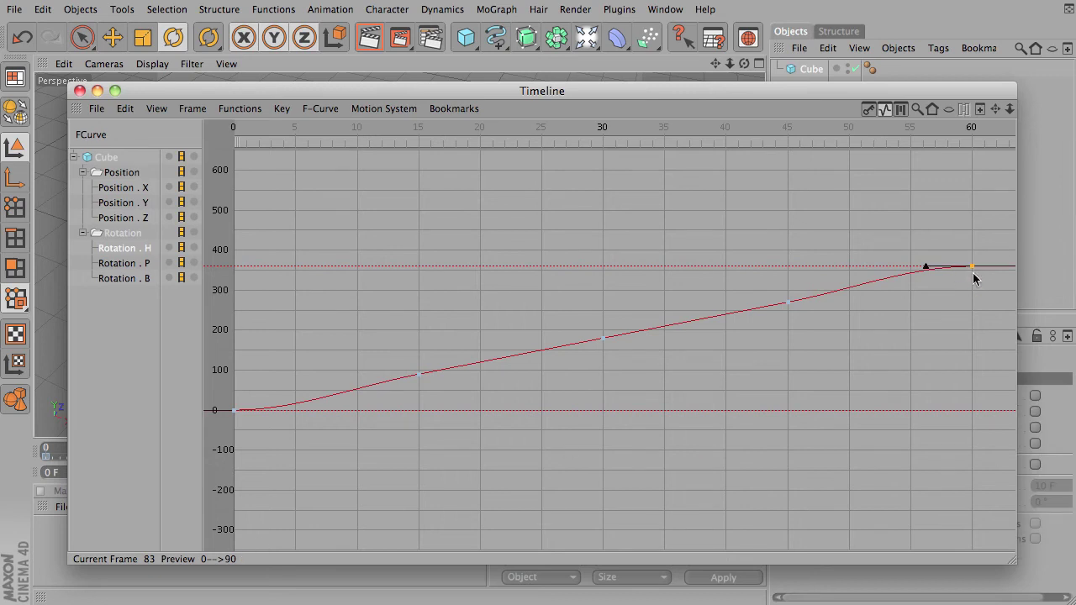
drag(972, 268, 978, 271)
drag(257, 129, 461, 159)
key(h)
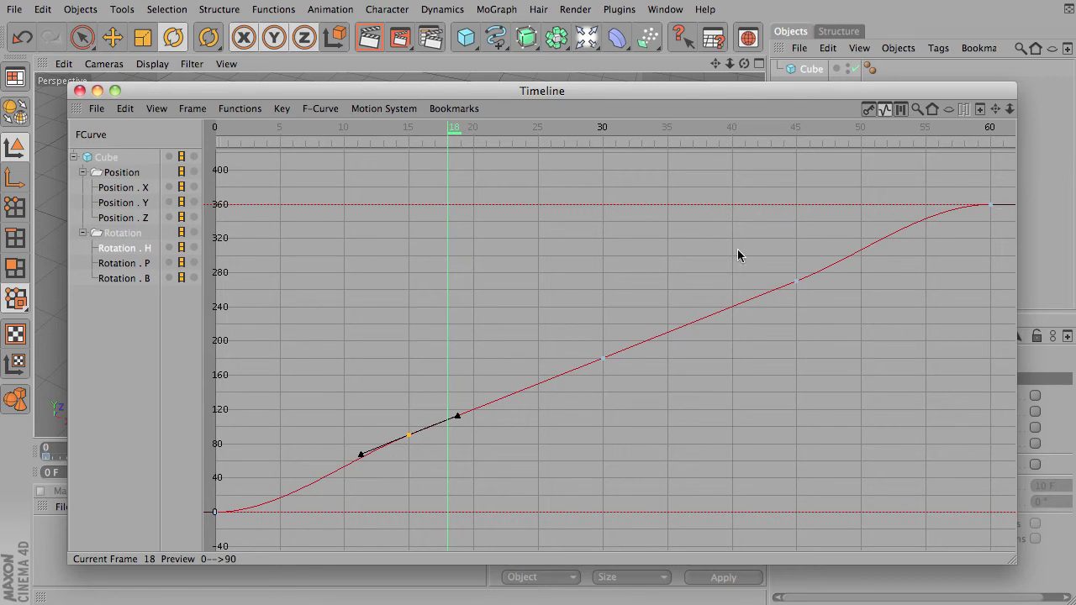
Set all five Rotation . H keys to Linear and play back the steady spin
drag(989, 225, 217, 530)
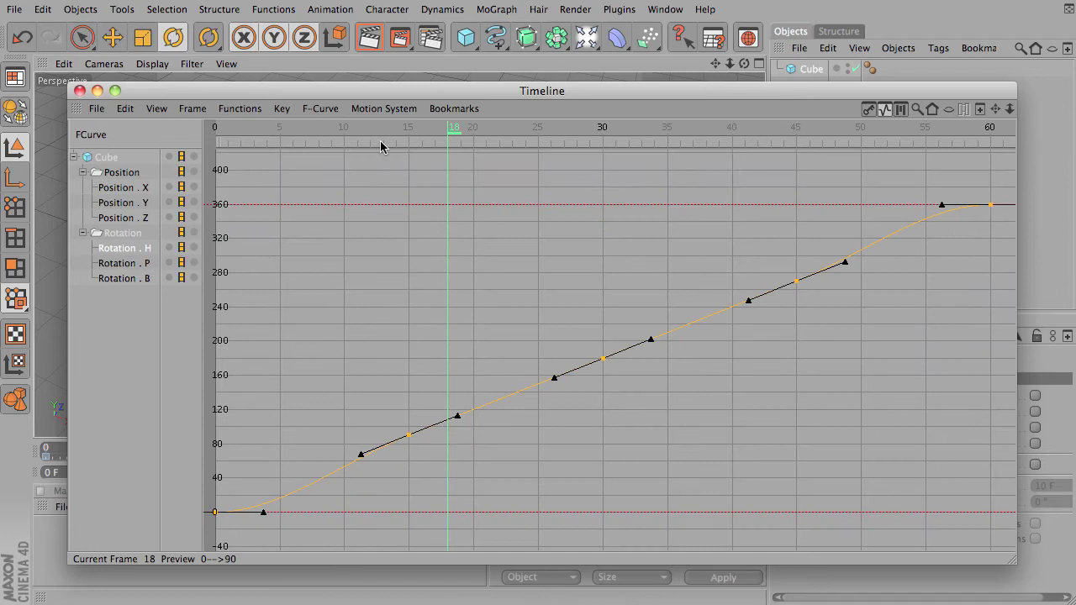
click(314, 110)
mouse_move(277, 113)
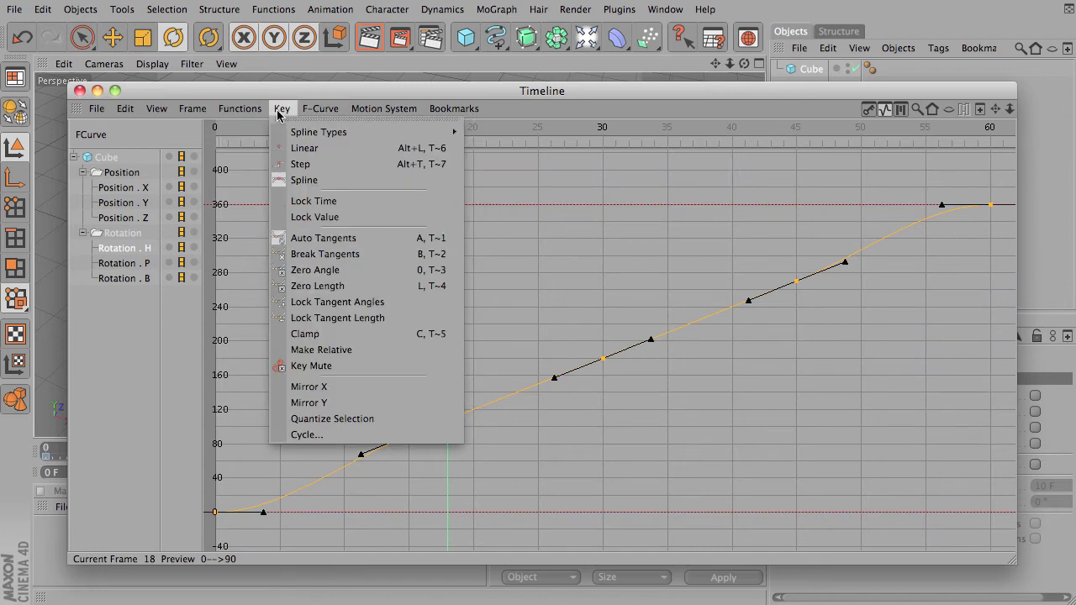
click(304, 148)
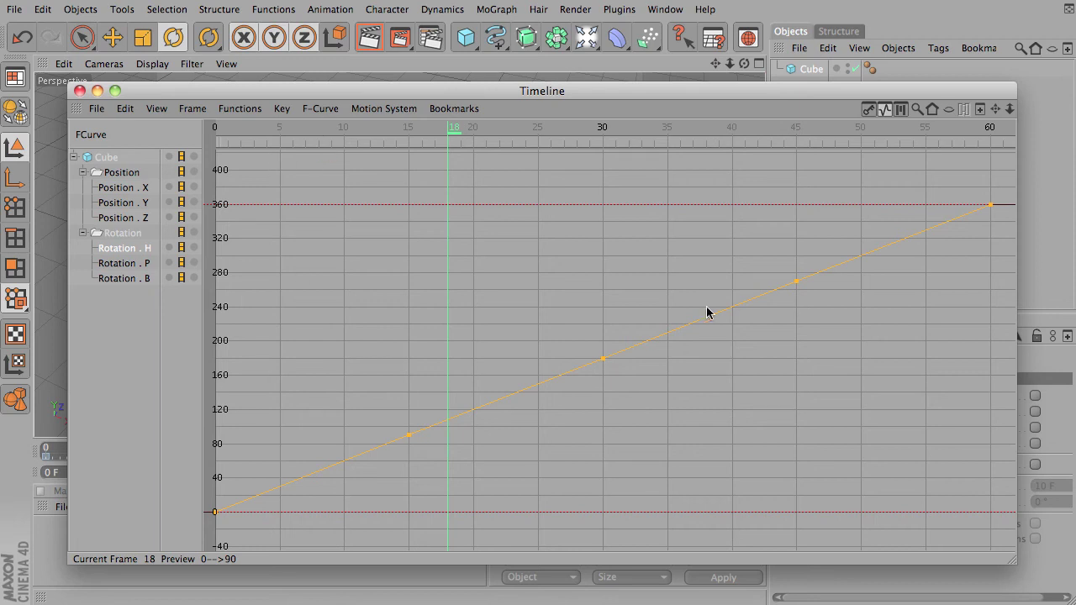
drag(492, 97, 488, 515)
click(545, 474)
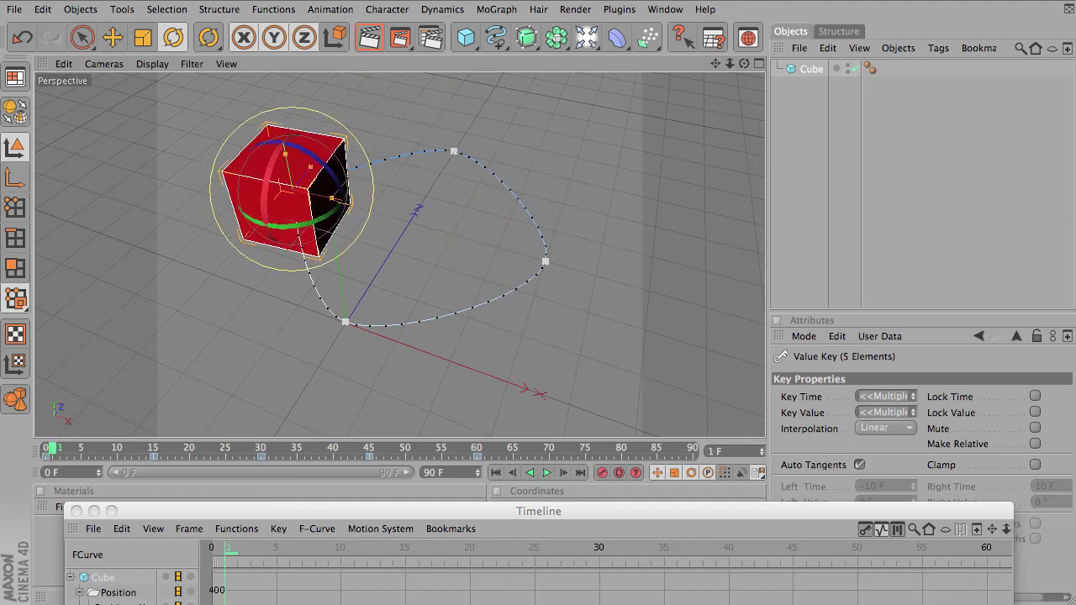
Frame the Position curves, select every position key, and set them to Linear
drag(233, 511, 284, 301)
click(174, 384)
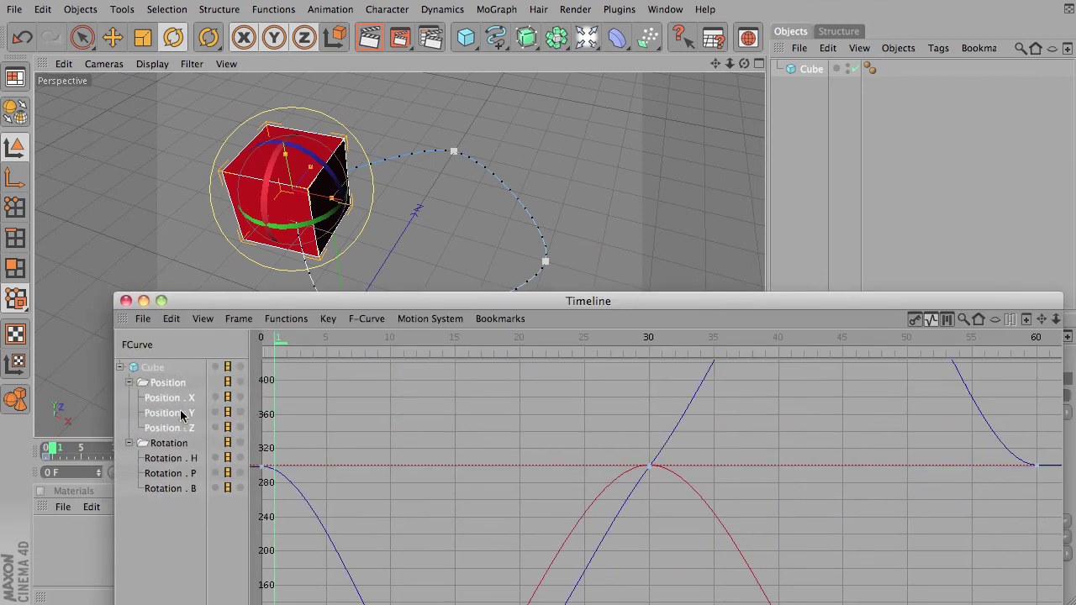
key(h)
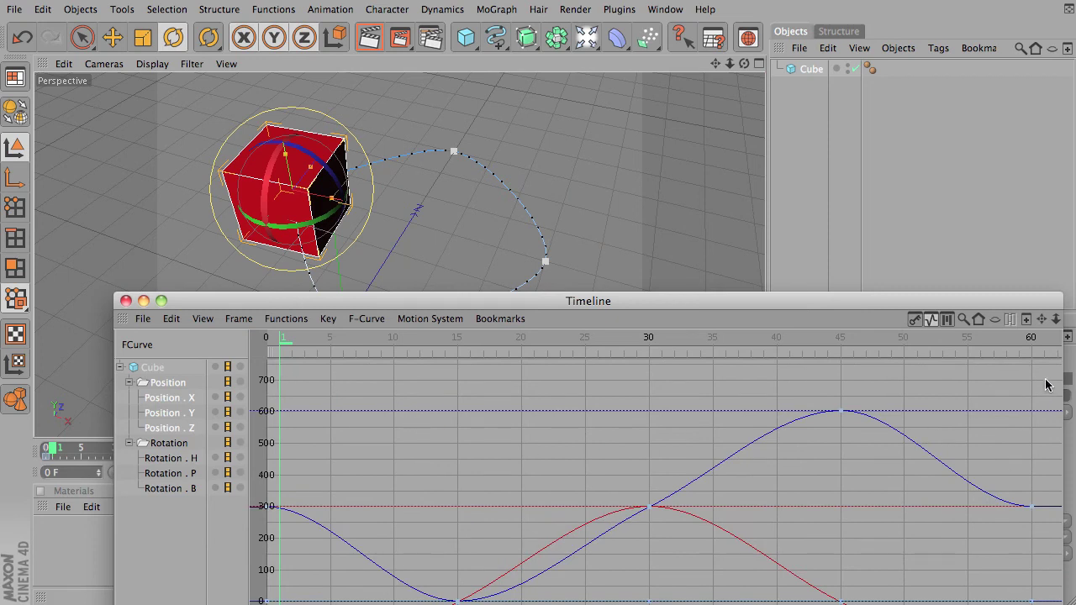
drag(1048, 384, 255, 602)
click(328, 321)
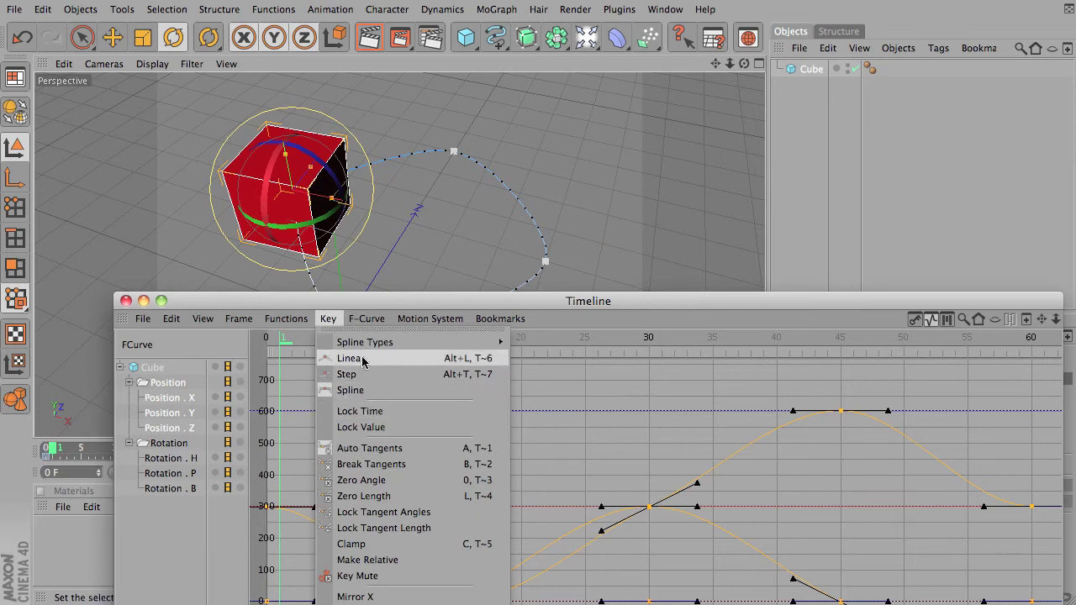
click(363, 357)
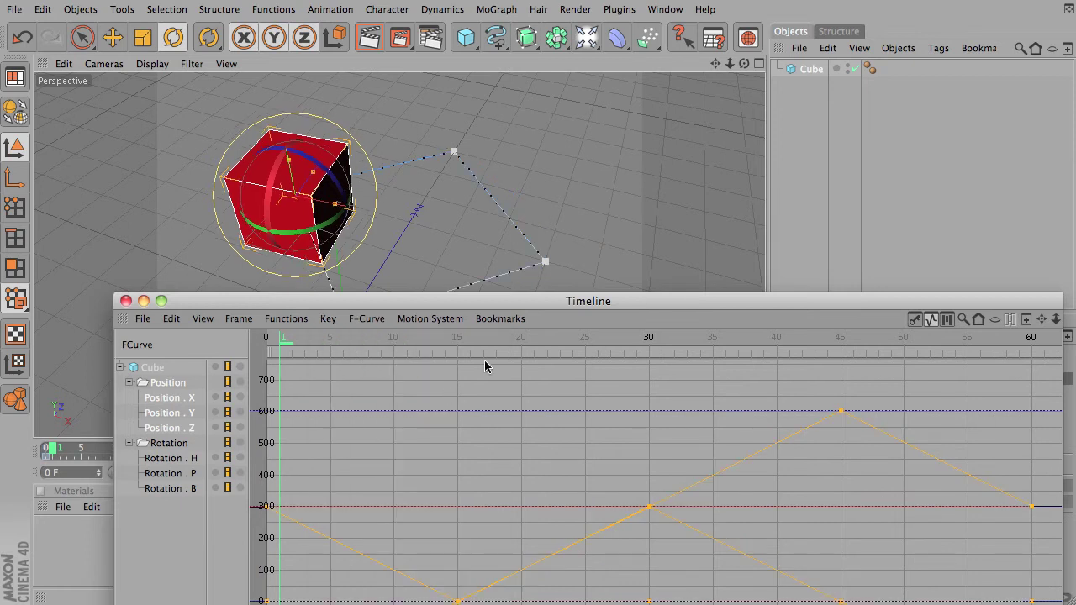
Lower the Timeline, scrub to frame 14, and play back the linear motion
drag(550, 302, 556, 484)
drag(289, 520, 162, 459)
drag(611, 478, 605, 583)
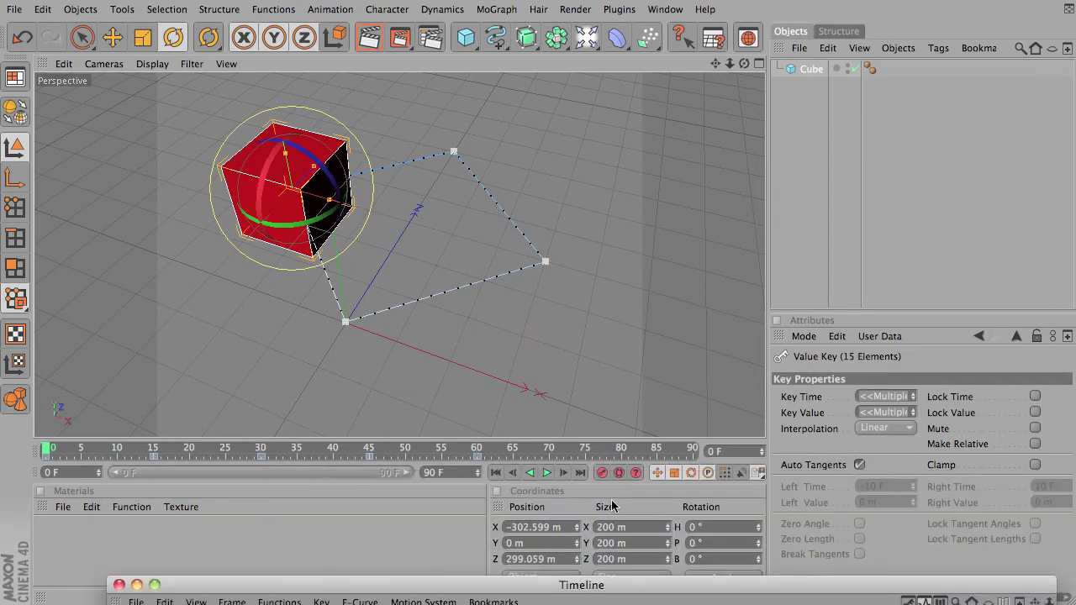
click(547, 473)
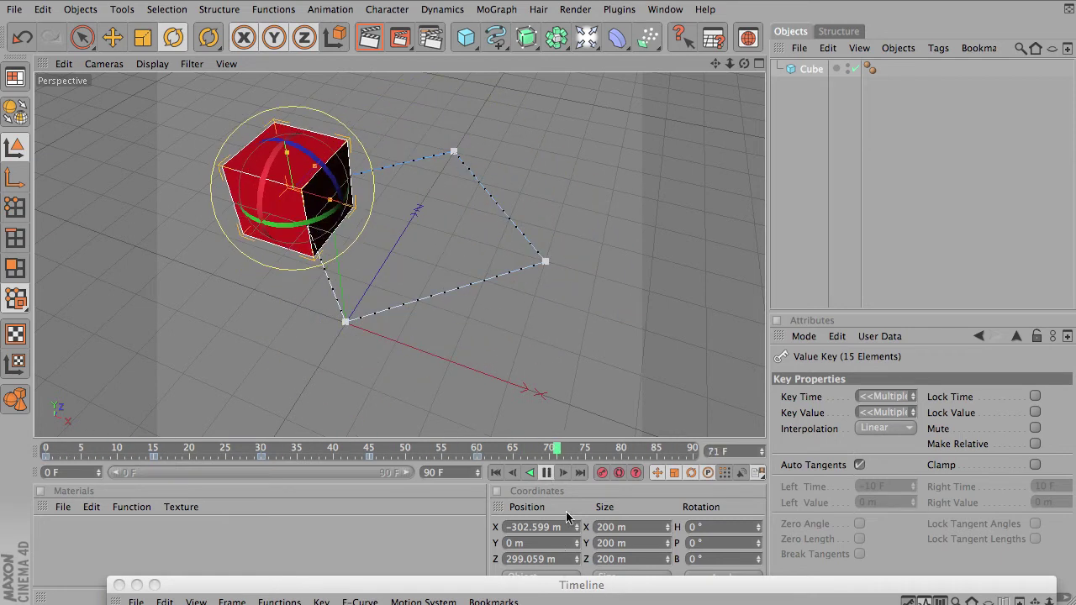
Switch all 15 keys to Step interpolation, then lower the Timeline to view the cube
click(563, 584)
drag(563, 585, 546, 164)
click(262, 183)
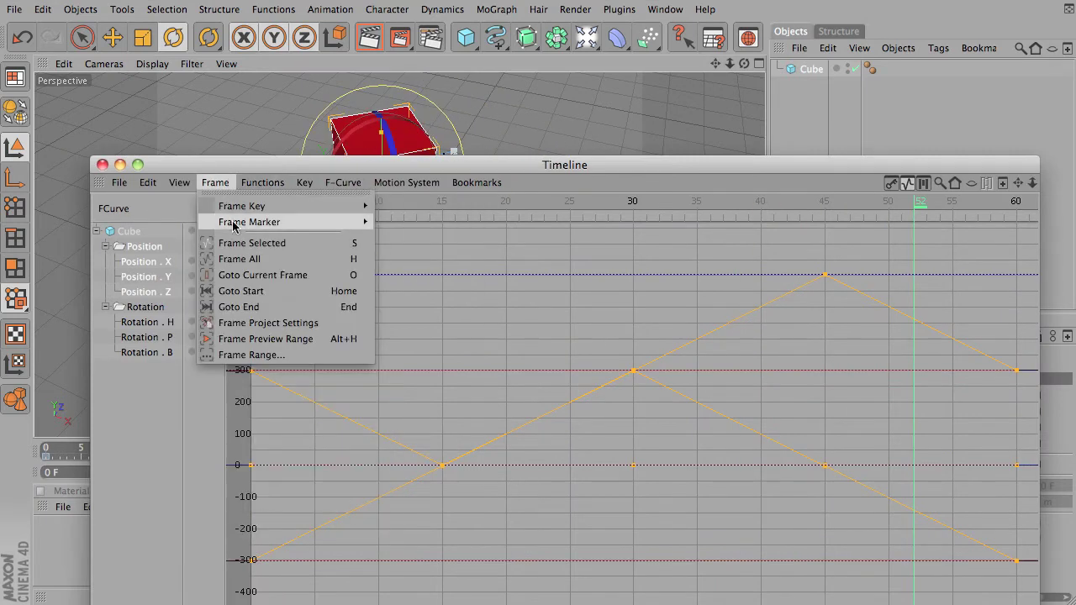
mouse_move(322, 186)
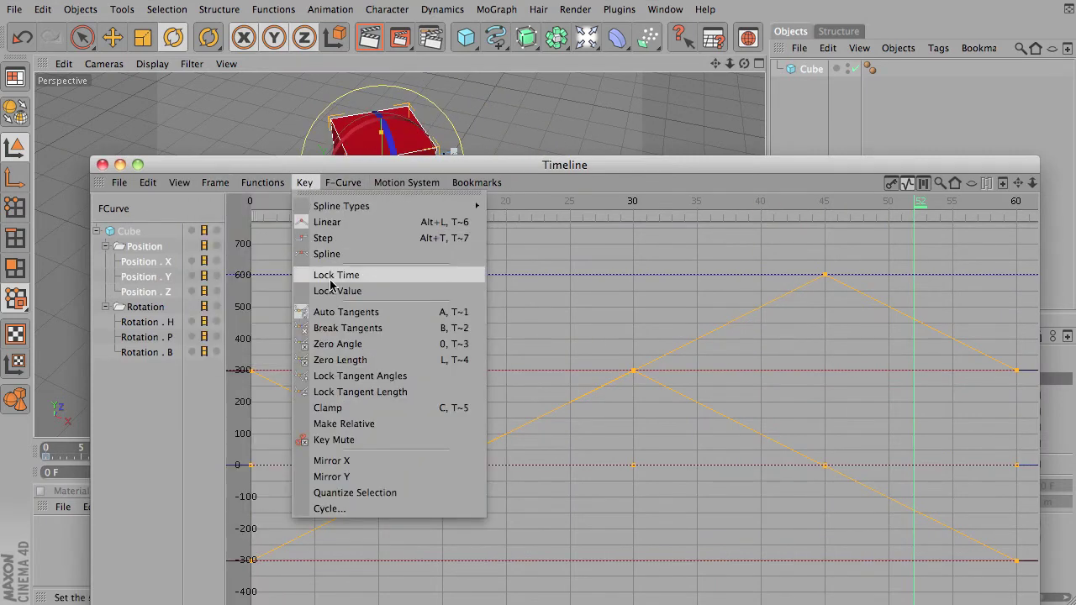
click(324, 239)
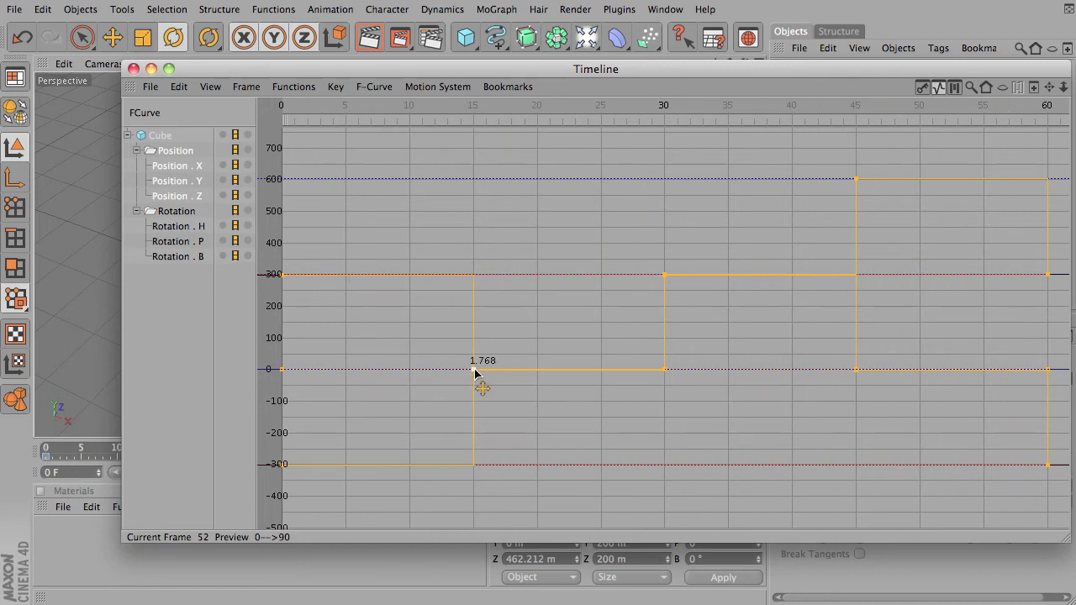
drag(292, 63, 265, 485)
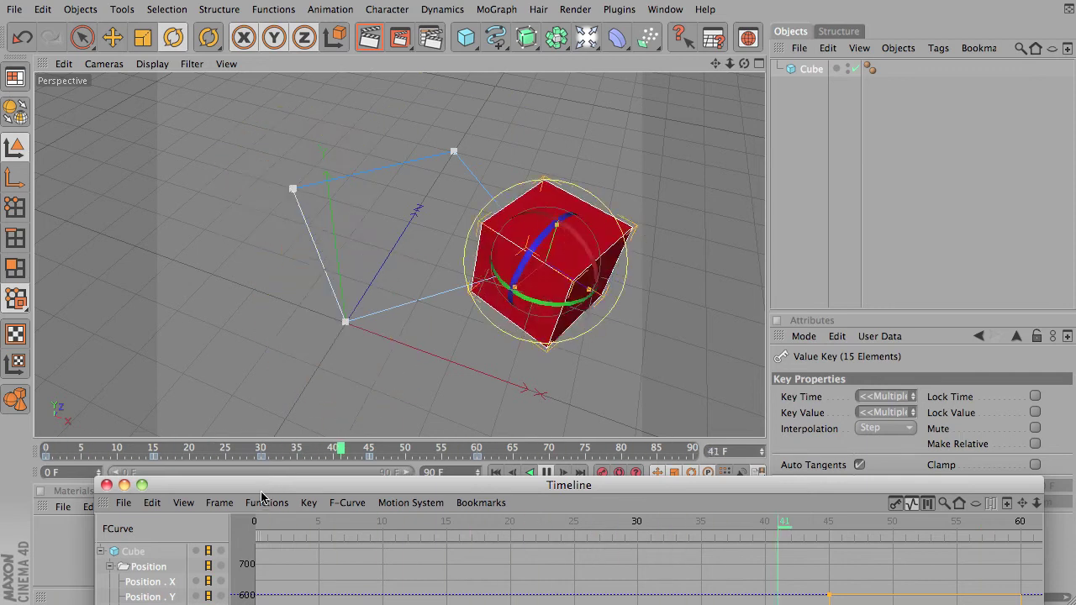
Set all 15 keys to Spline interpolation and watch the rounded motion path
drag(340, 492, 328, 44)
click(292, 118)
click(315, 189)
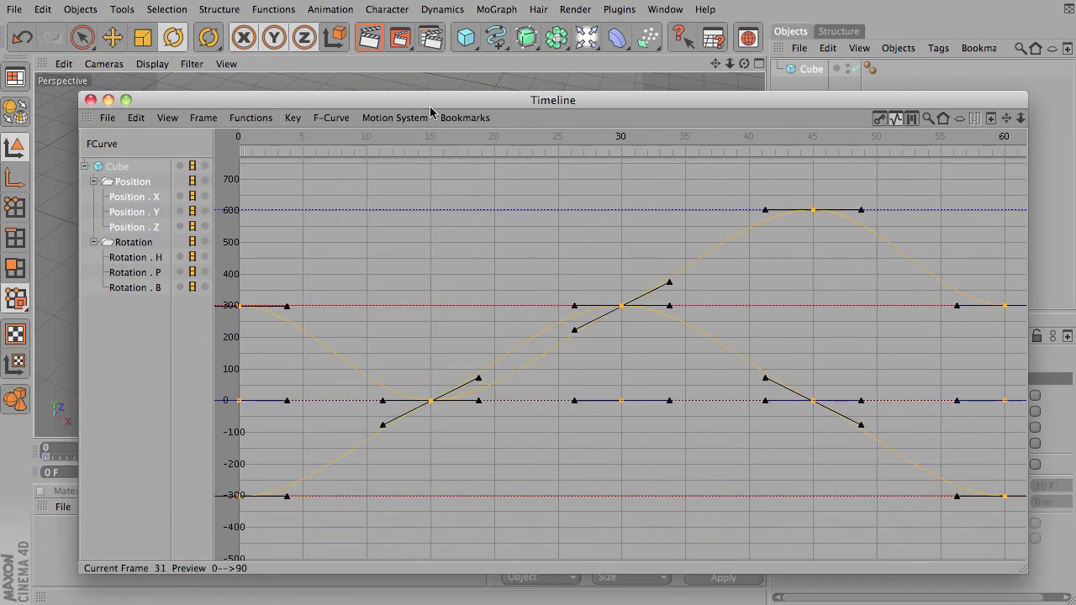
drag(431, 105, 463, 493)
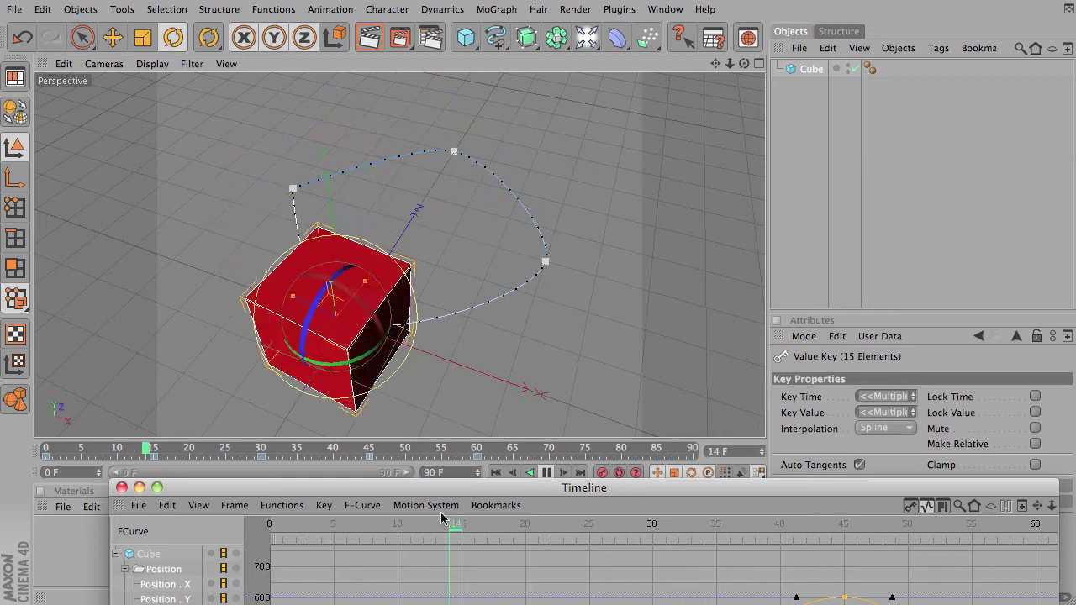
drag(356, 480, 361, 128)
click(326, 155)
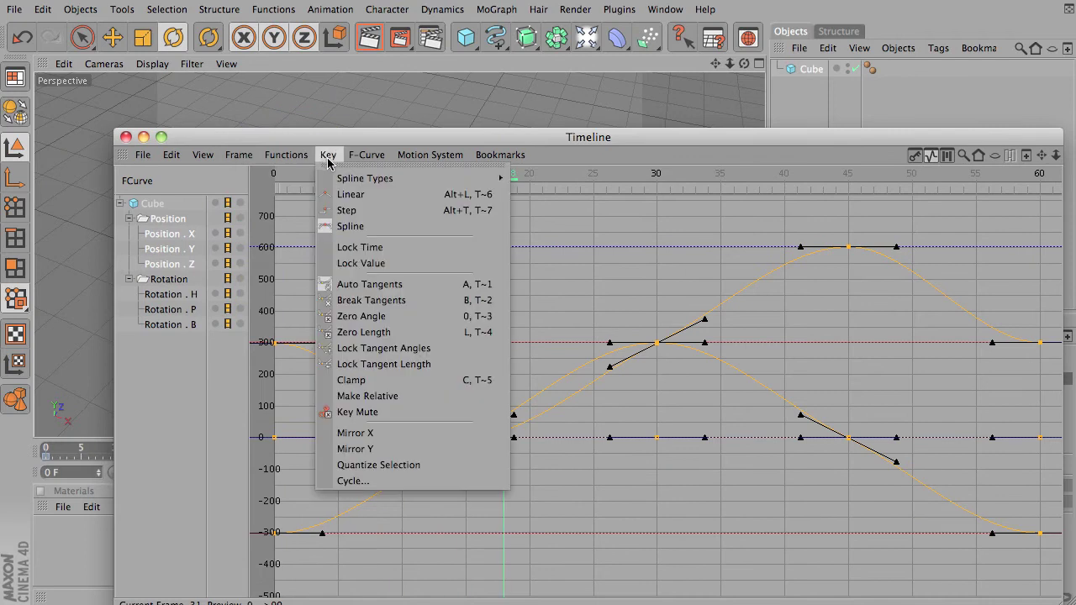
click(382, 285)
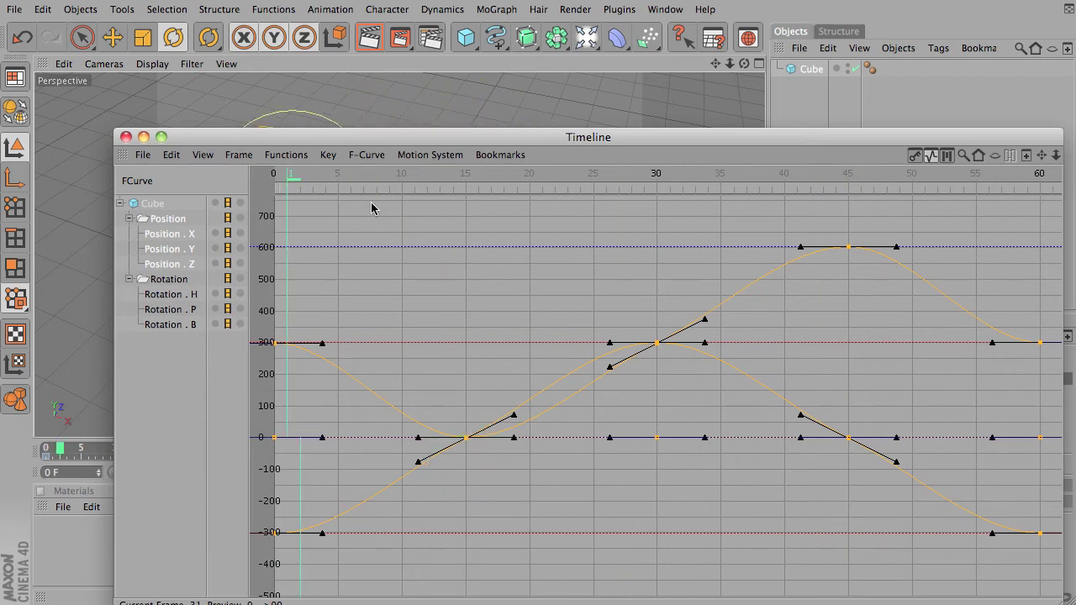
click(328, 155)
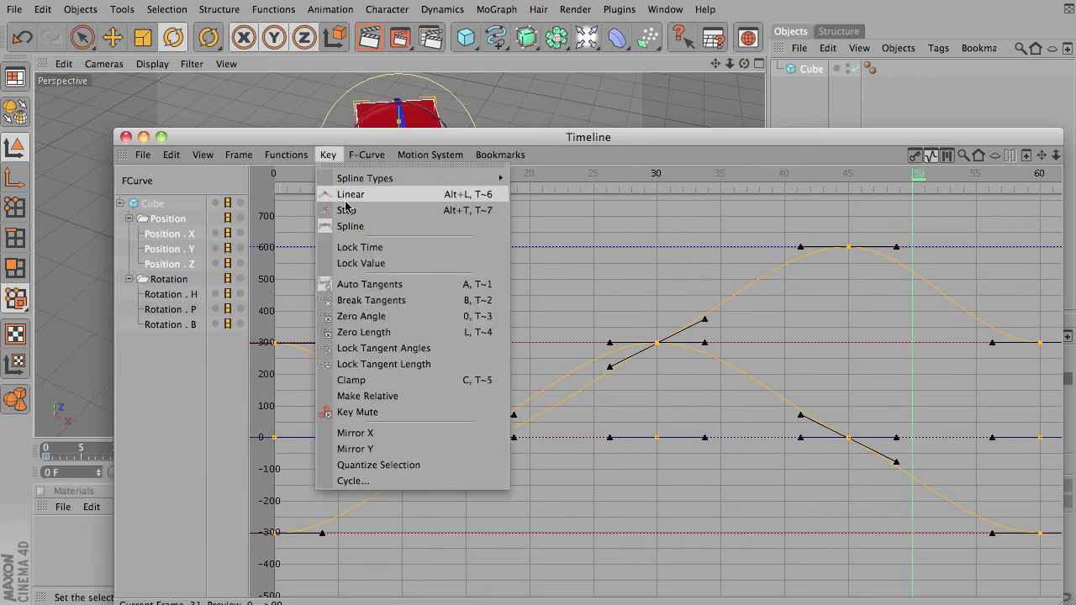
click(379, 301)
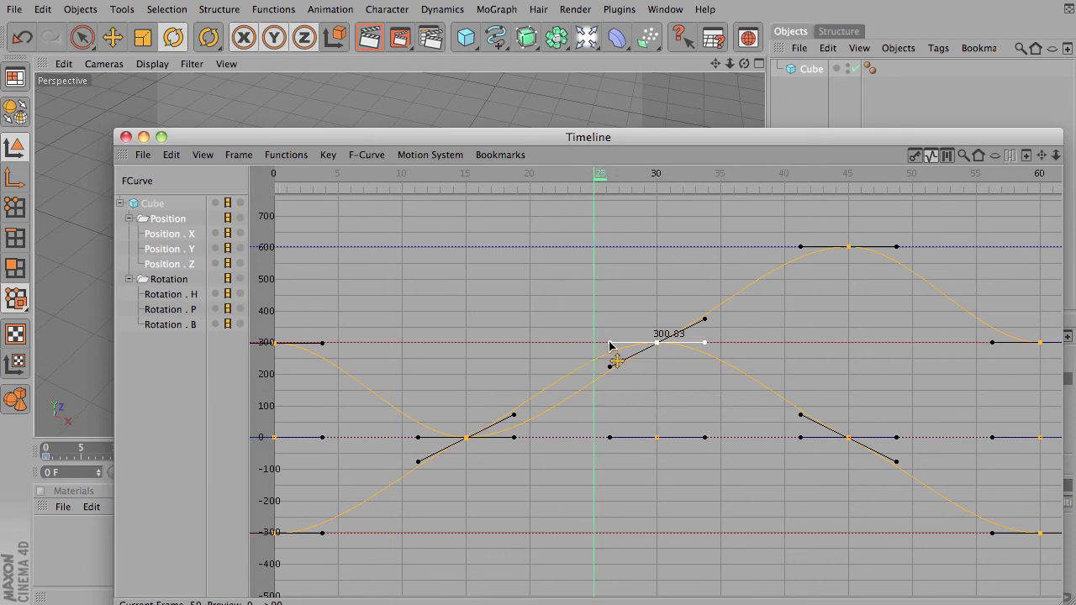
drag(586, 346, 610, 343)
click(808, 259)
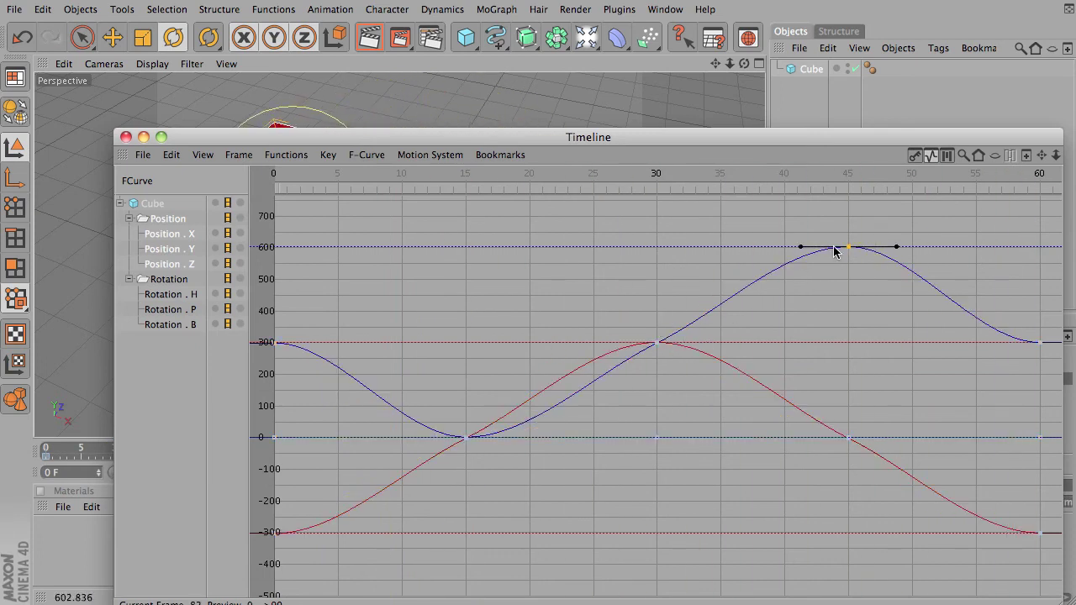
click(800, 248)
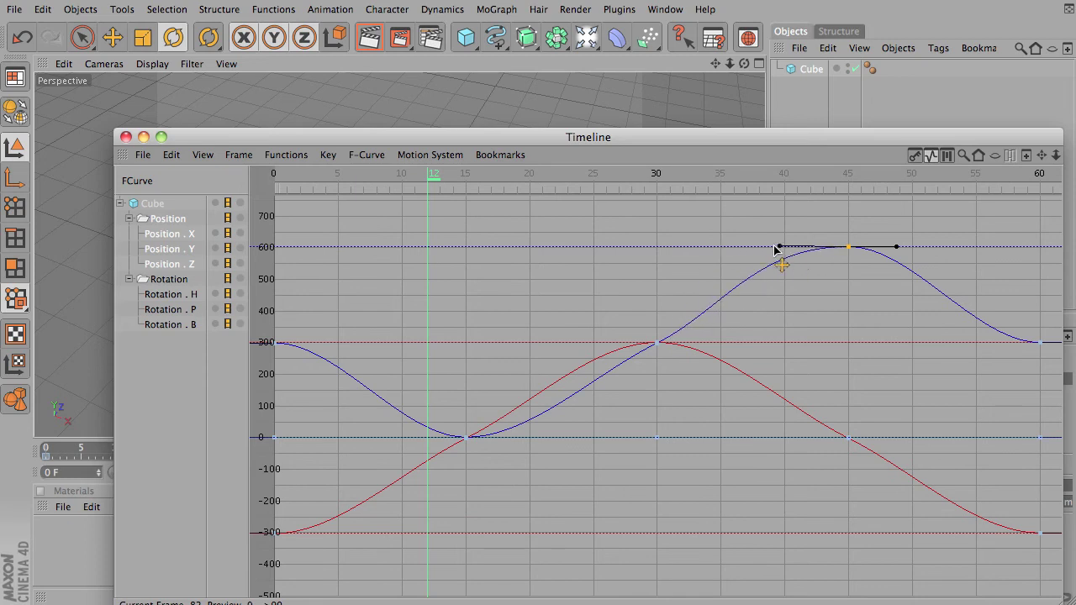
key(super+z)
key(super+z)
key(super+z)
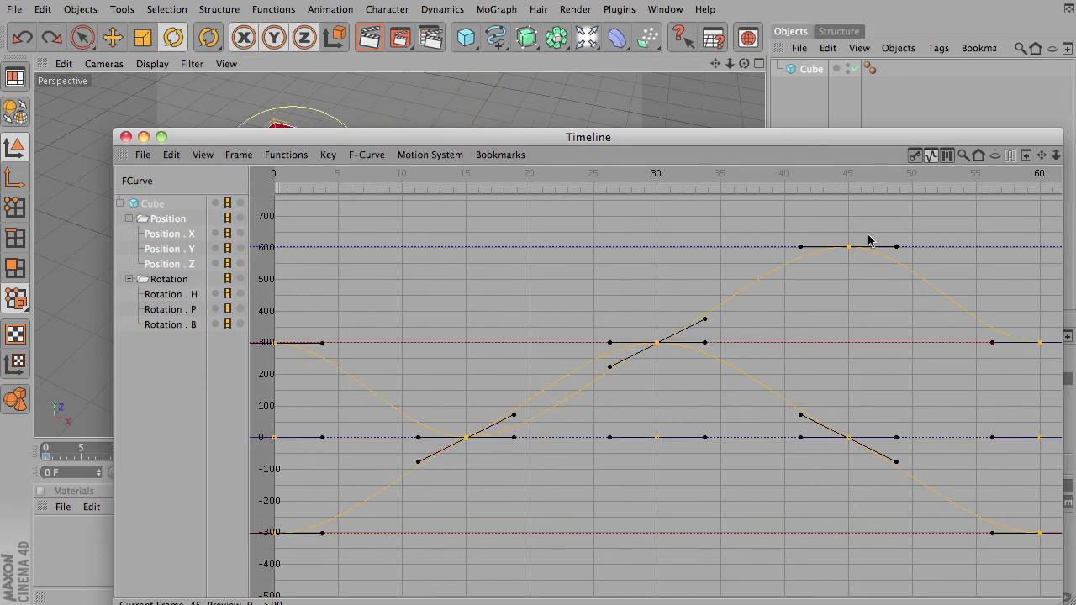
click(853, 244)
click(848, 246)
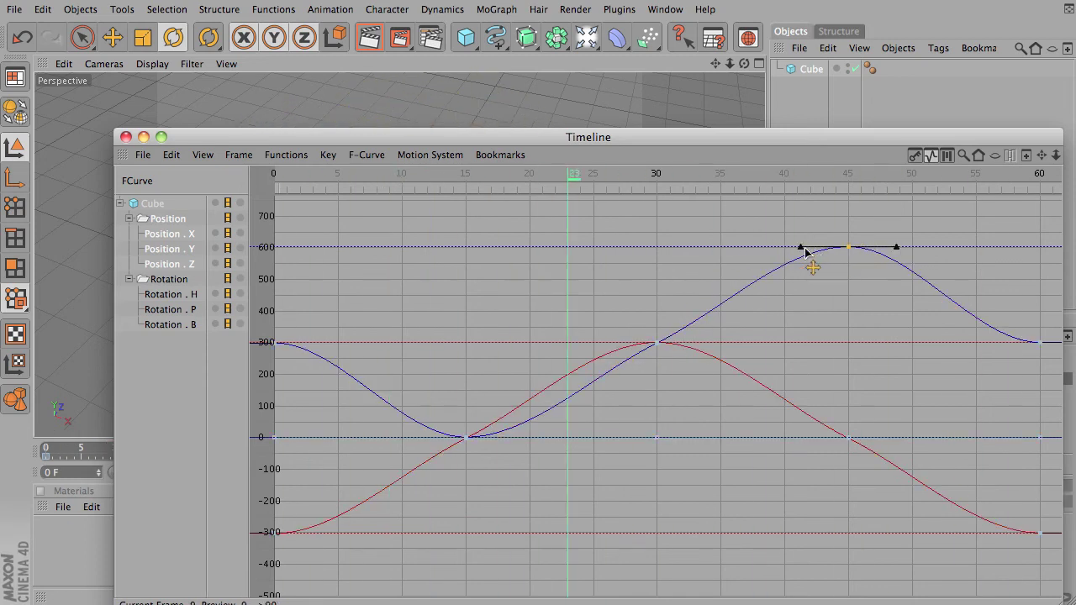
drag(801, 248, 714, 247)
key(super+z)
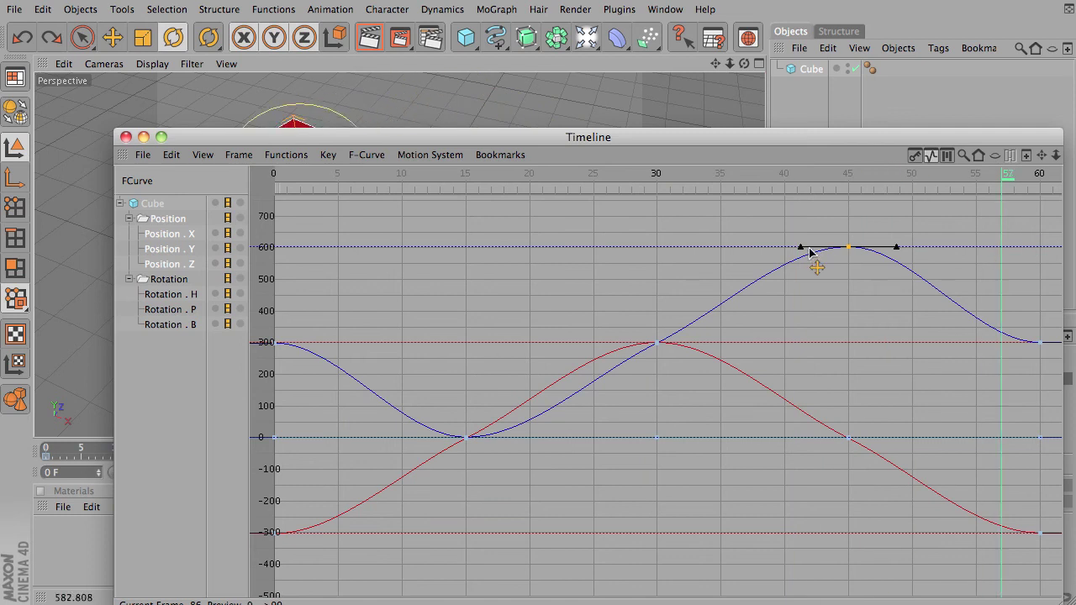
Select all keys and apply Zero Angle tangents, then check the eased motion
key(ctrl+a)
click(345, 156)
mouse_move(349, 184)
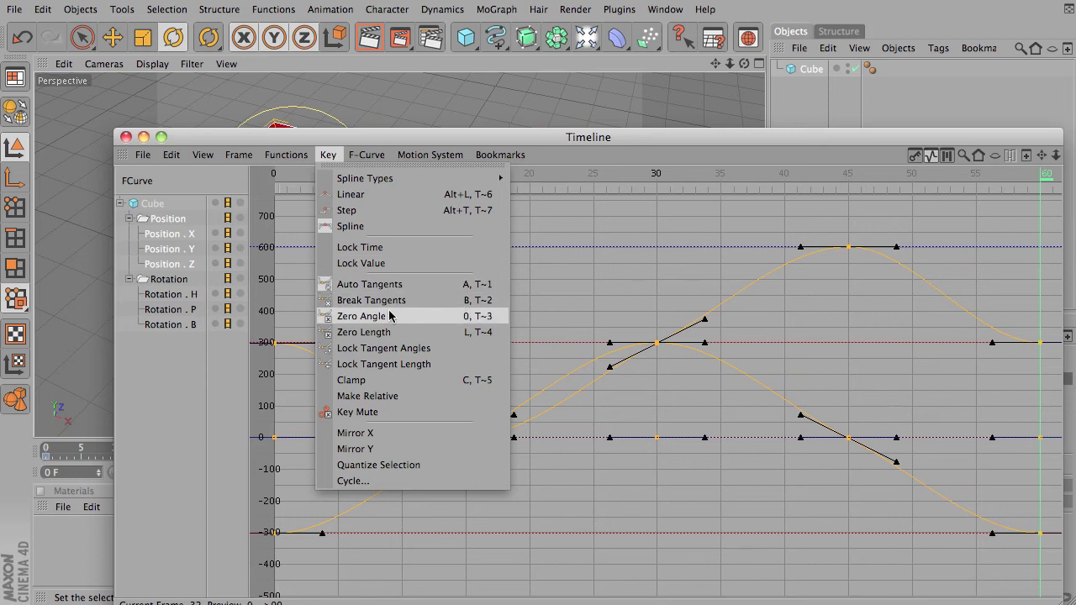
click(362, 316)
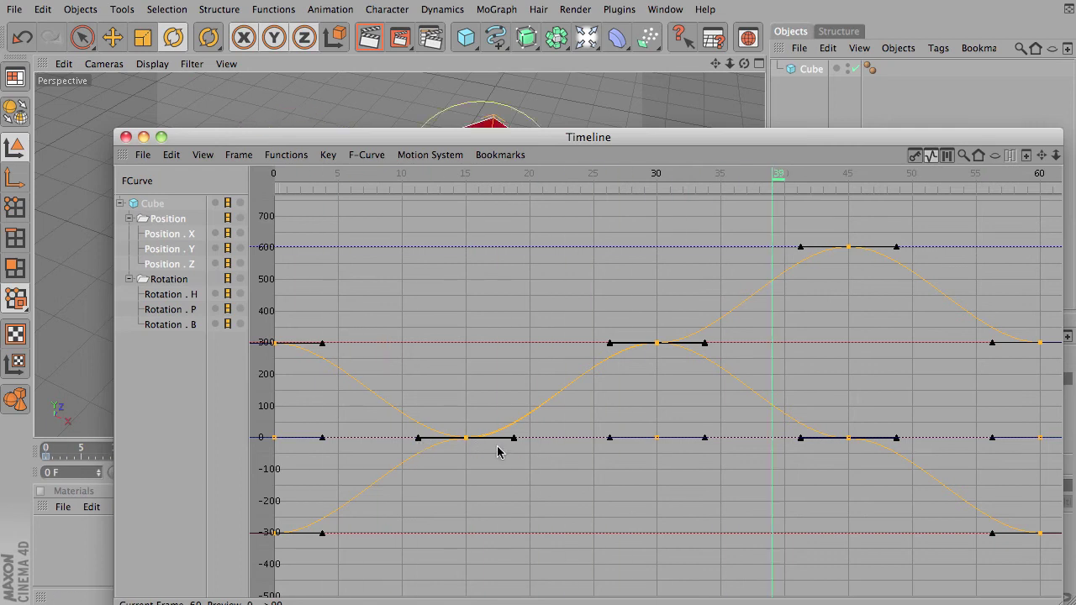
drag(293, 132, 328, 535)
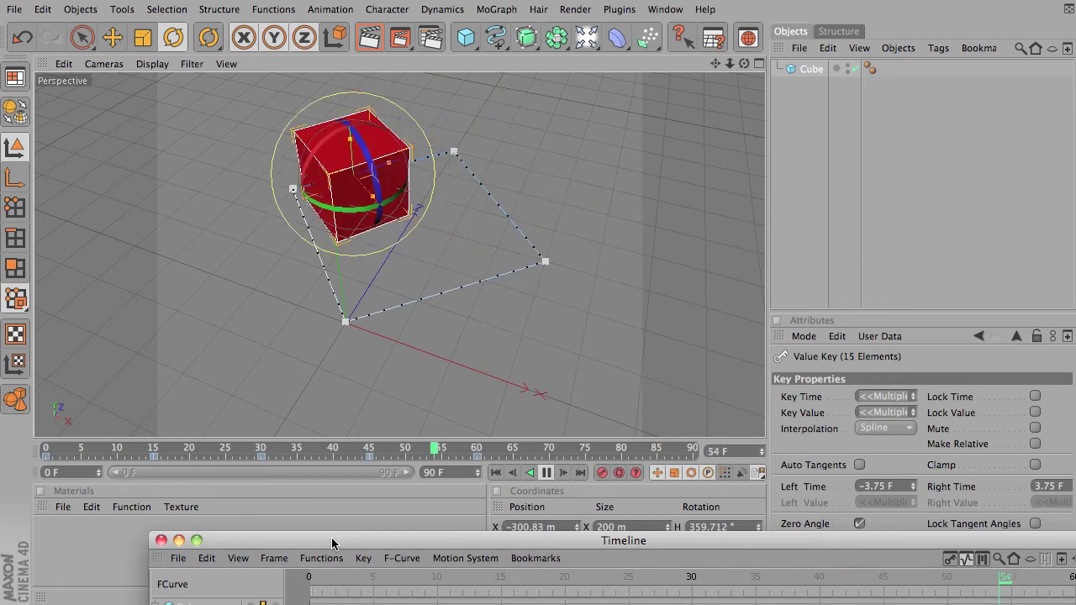
drag(332, 538, 317, 89)
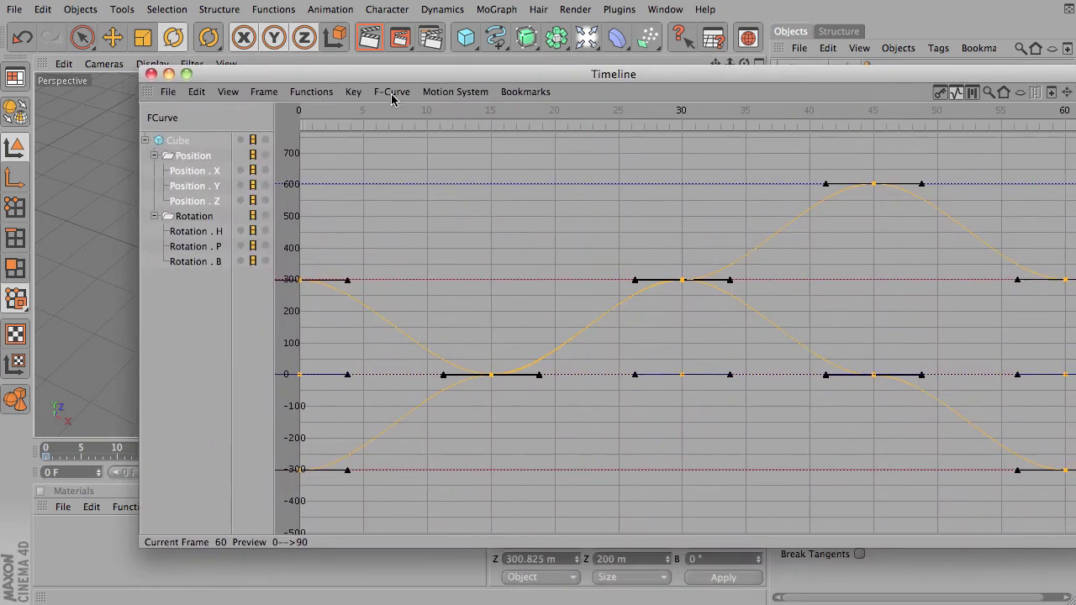
Apply Zero Length tangents to all keys so curves run straight between keys
click(354, 94)
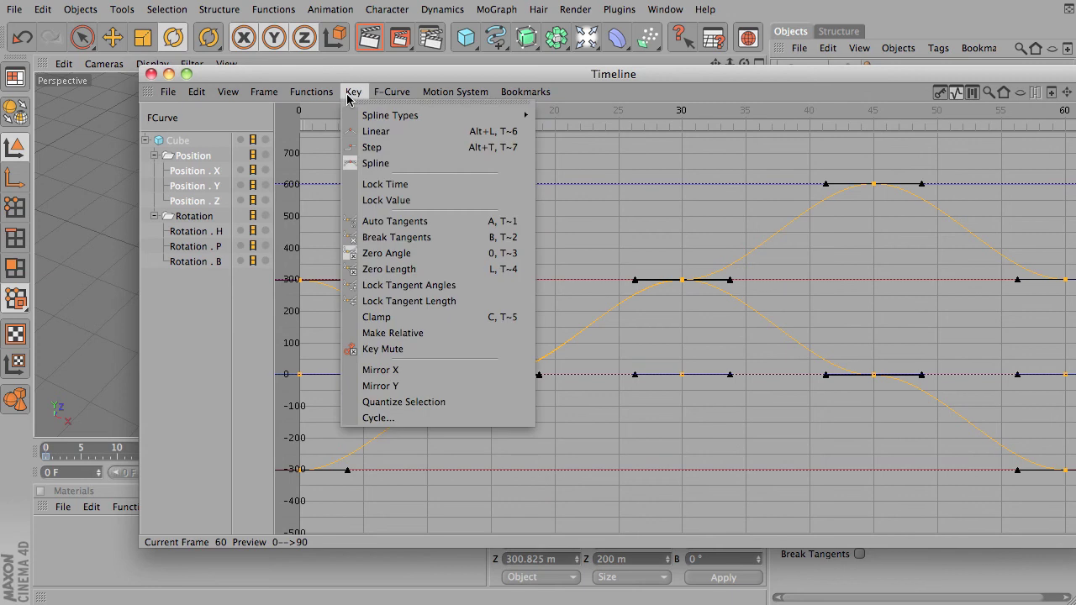
click(416, 270)
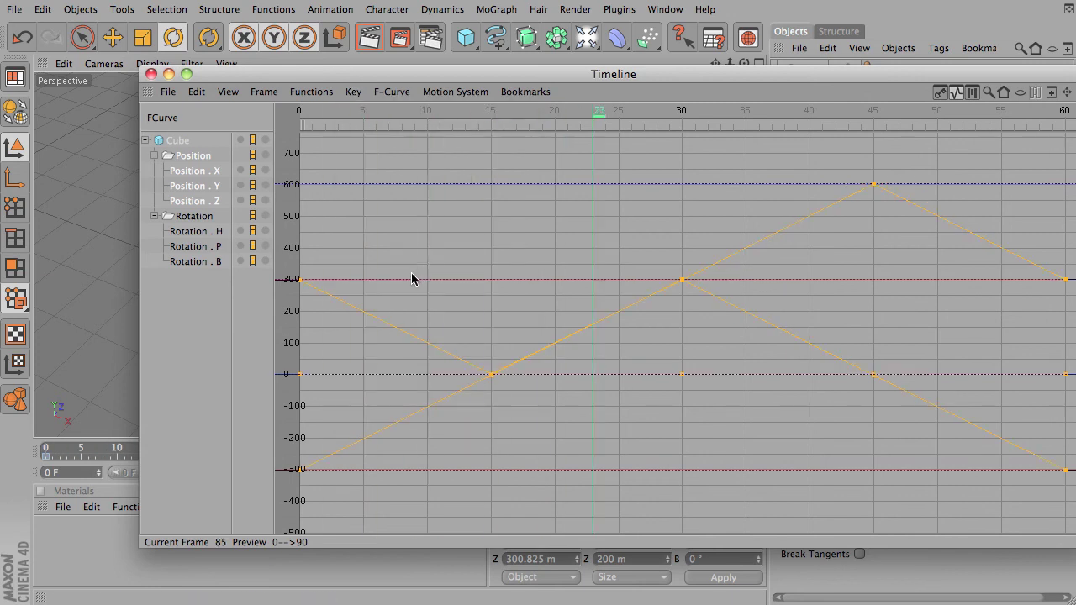
mouse_move(360, 80)
mouse_down()
mouse_move(368, 496)
mouse_move(384, 348)
mouse_move(372, 63)
mouse_move(351, 73)
mouse_up()
Lock the keys' tangent angles and give them zero-length tangents
click(350, 76)
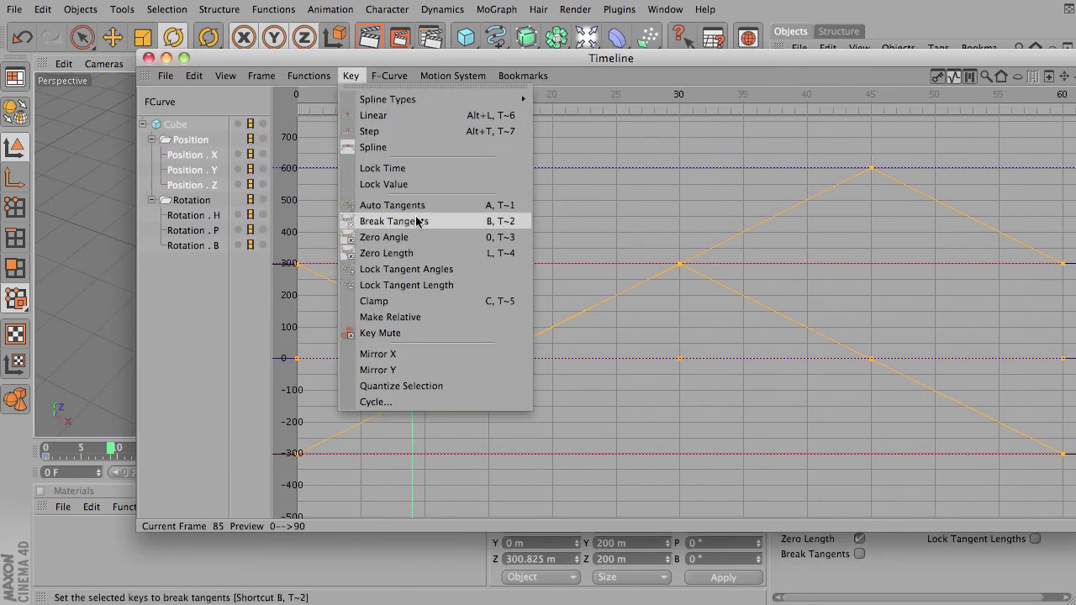
click(429, 269)
click(351, 75)
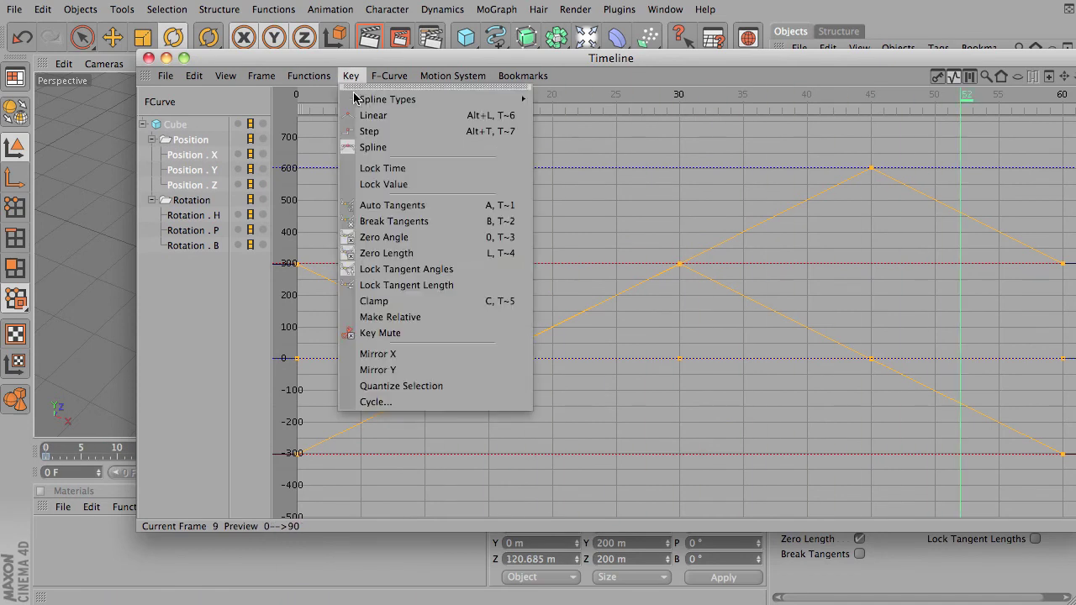
click(383, 269)
click(350, 76)
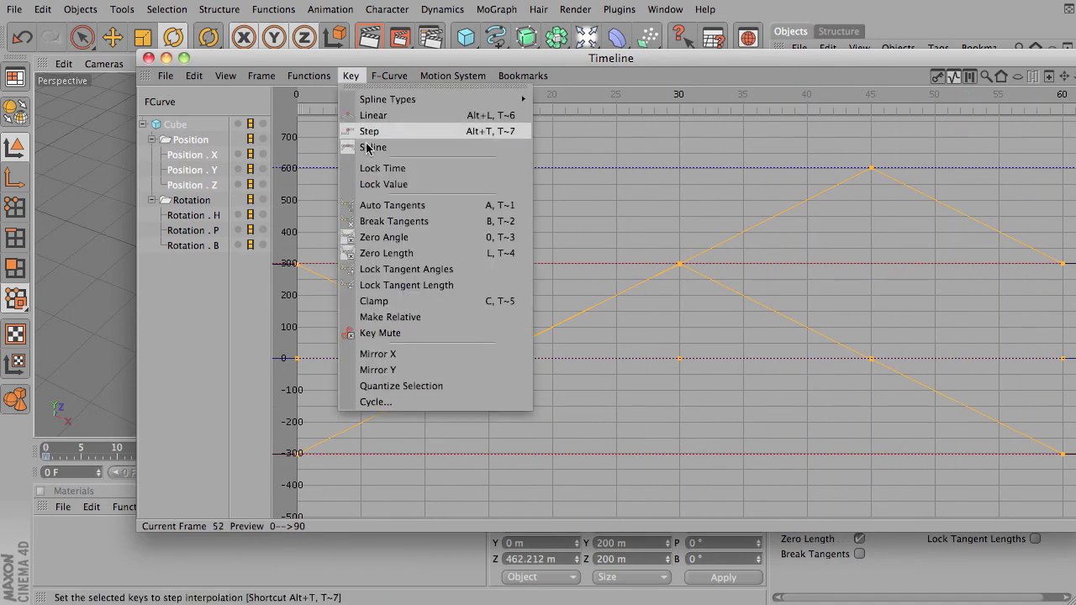
click(376, 333)
Break the keys' tangents, then reset them to zero length
click(350, 76)
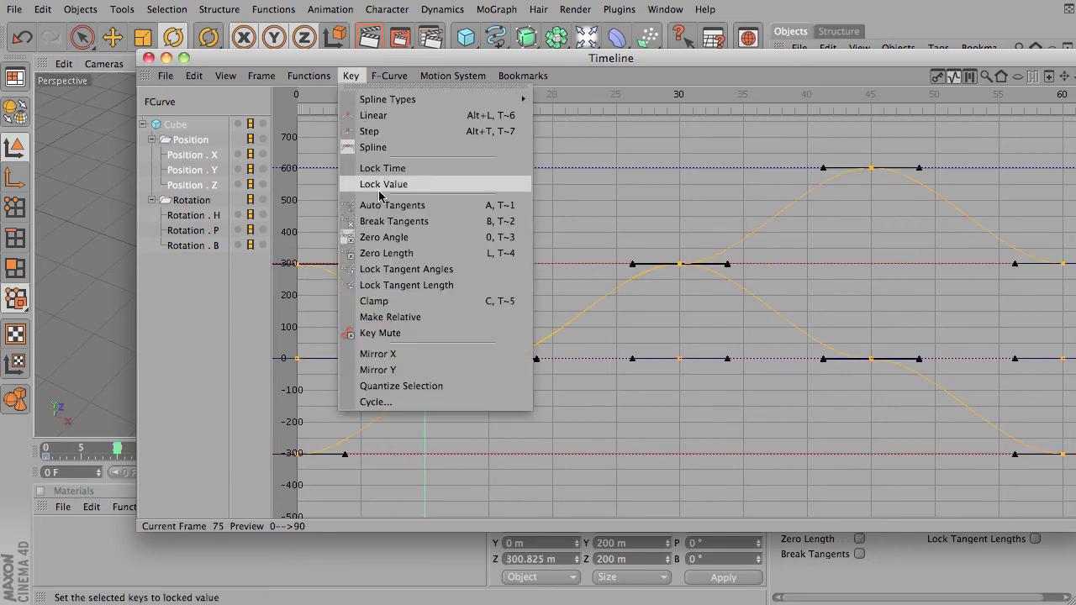
click(392, 216)
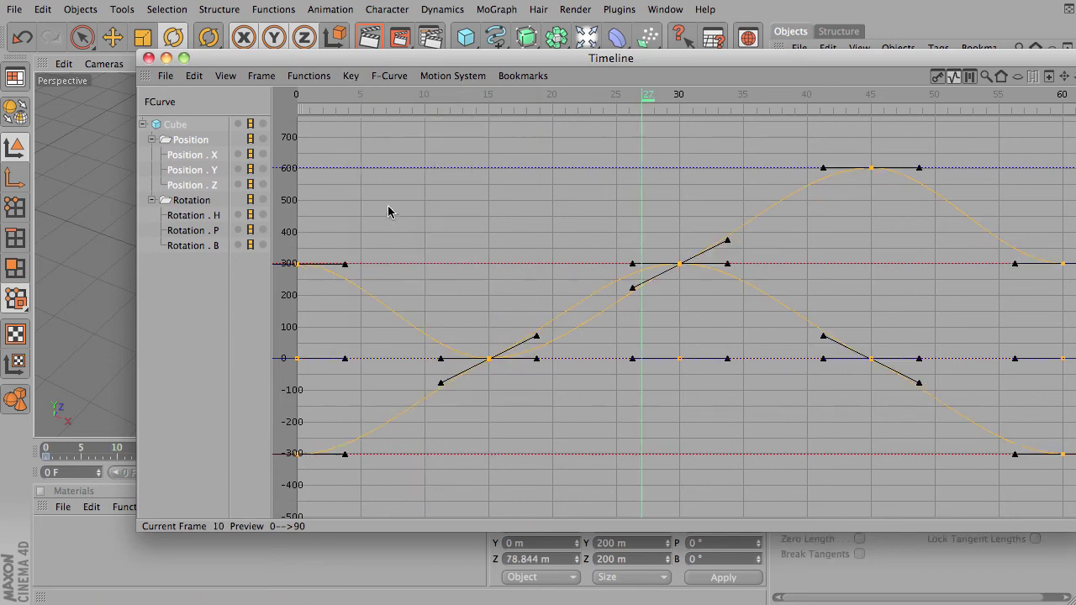
click(351, 76)
click(385, 266)
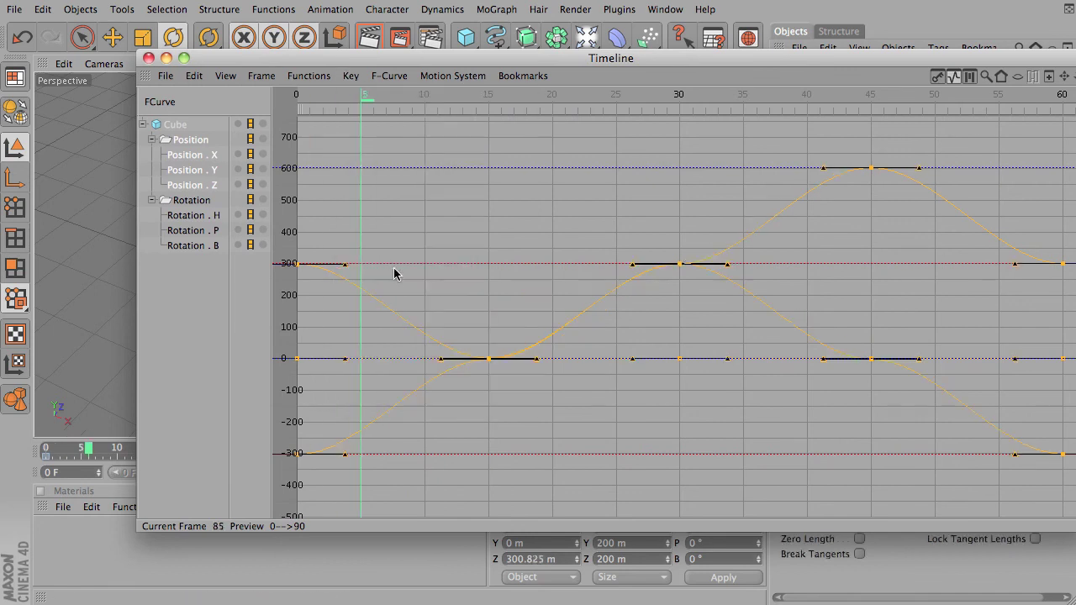
Lengthen the frame-30 key's tangent handles, deselect, then select all keys again
drag(624, 265, 594, 269)
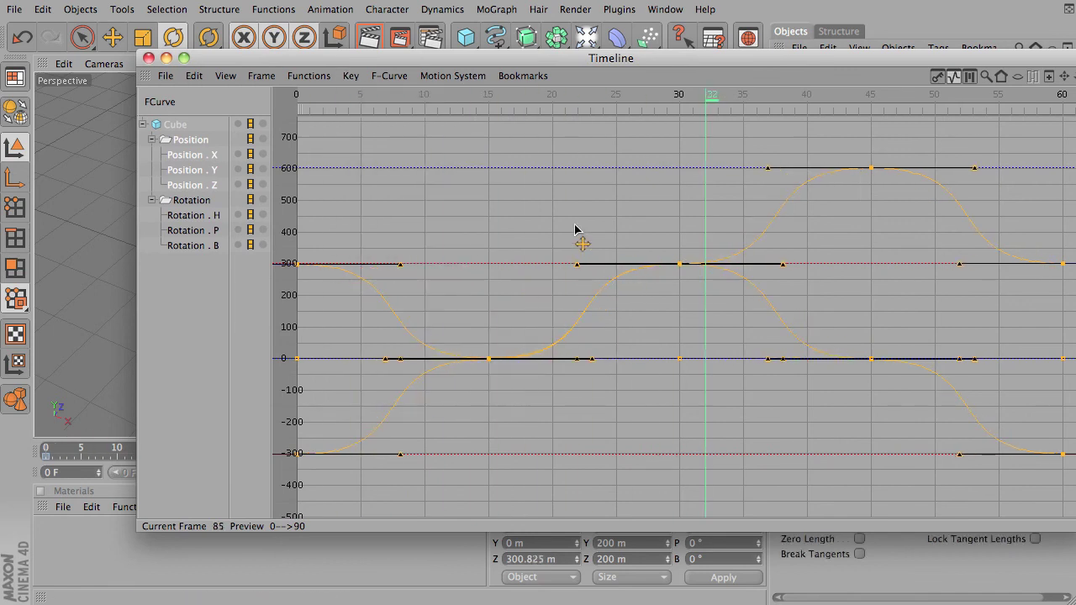
drag(577, 227, 635, 244)
click(681, 236)
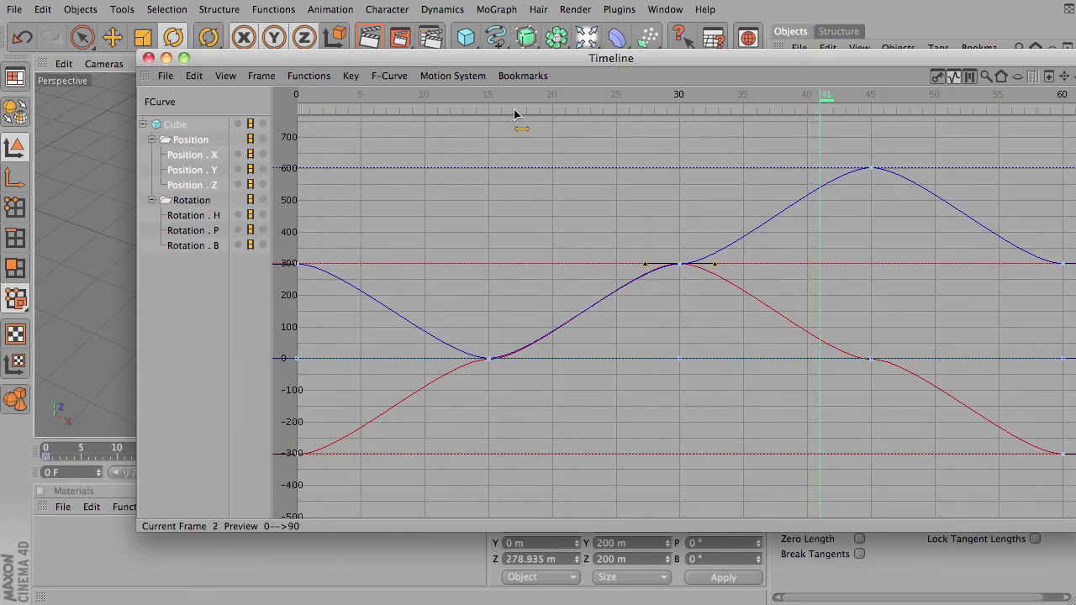
key(super+a)
Lock tangent length on all keys, then select the frame-30 key and lock its tangent angle
drag(354, 58, 353, 66)
click(351, 85)
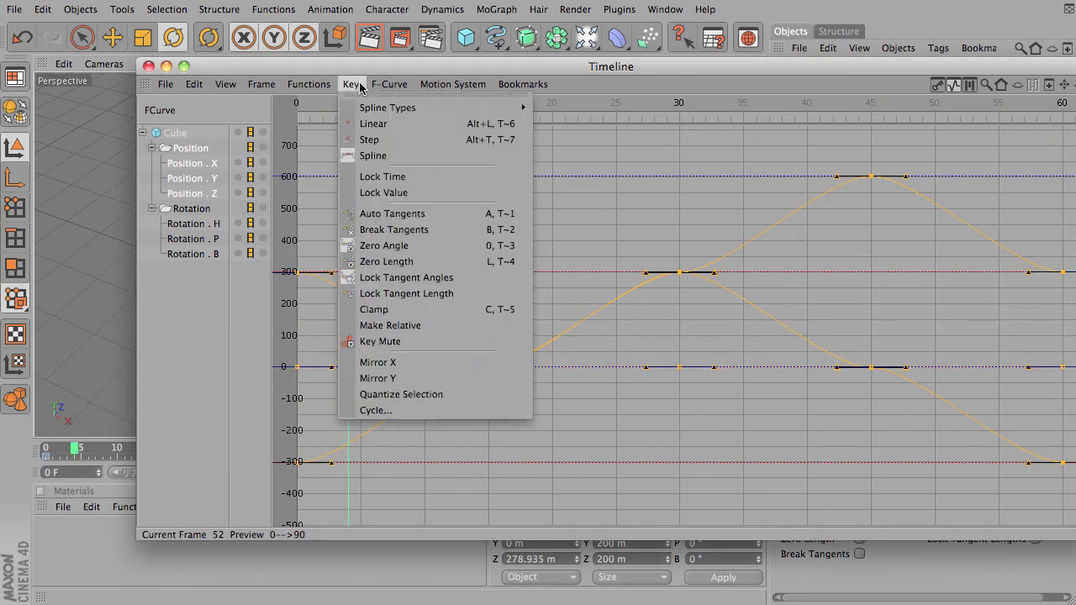
click(423, 293)
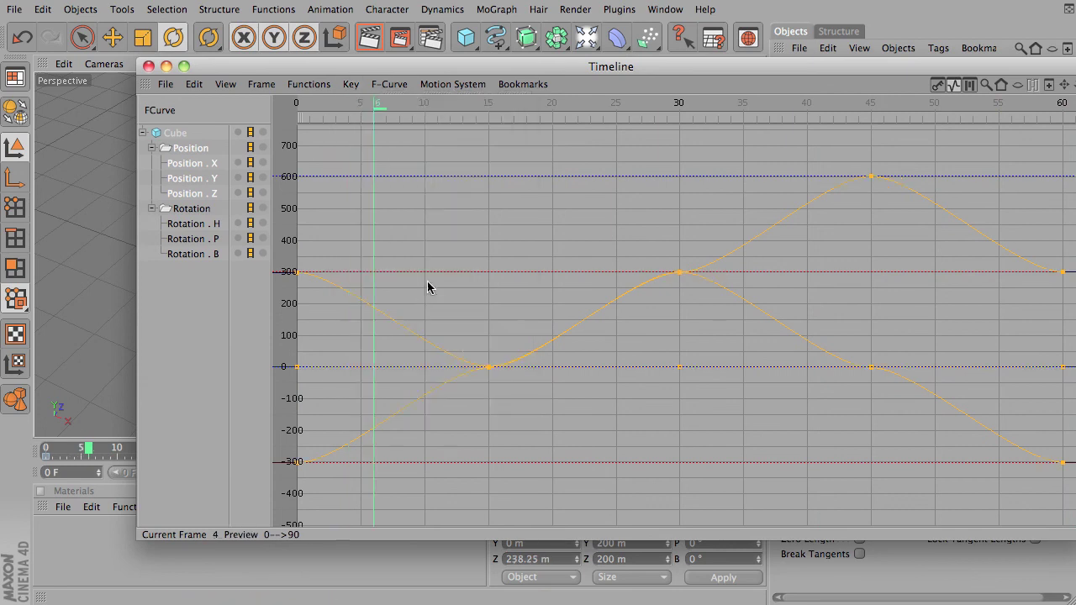
click(679, 275)
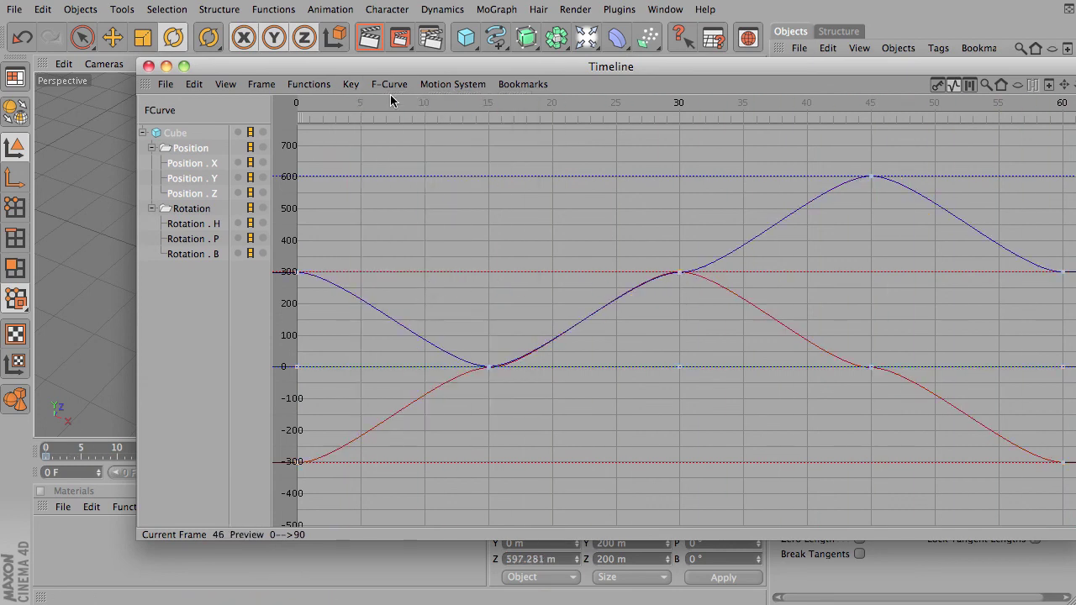
click(351, 84)
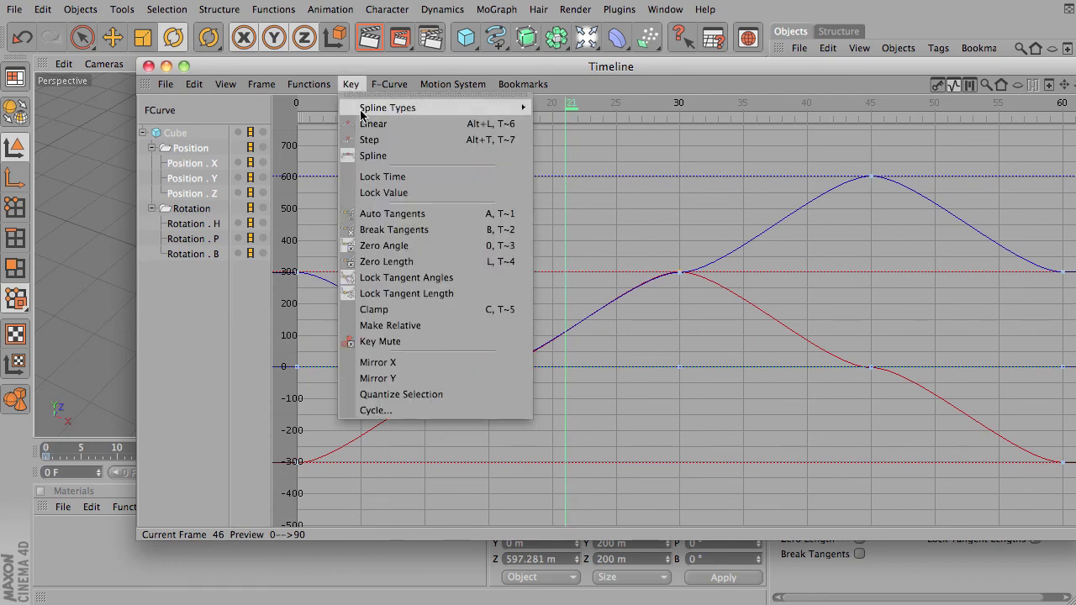
click(416, 274)
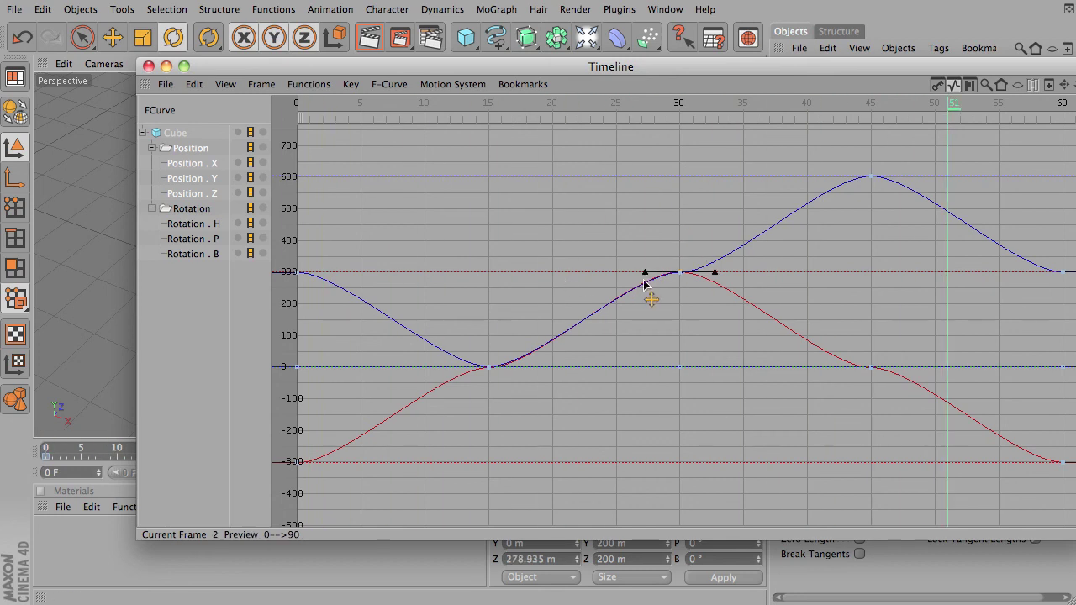
Give the frame-30 key auto tangents, lock its length, and tilt its handle
click(350, 84)
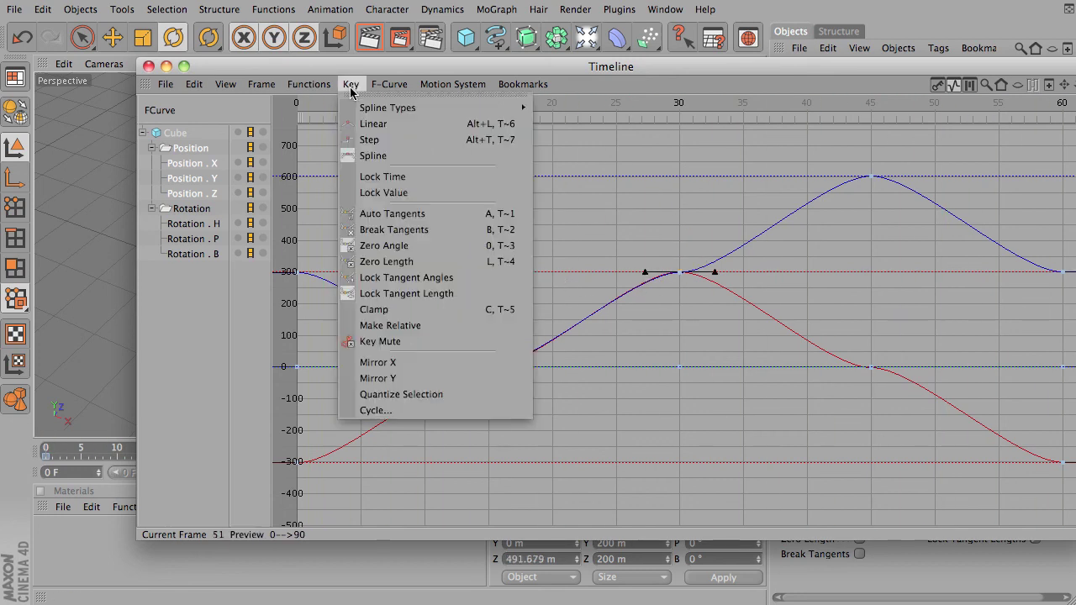
click(398, 216)
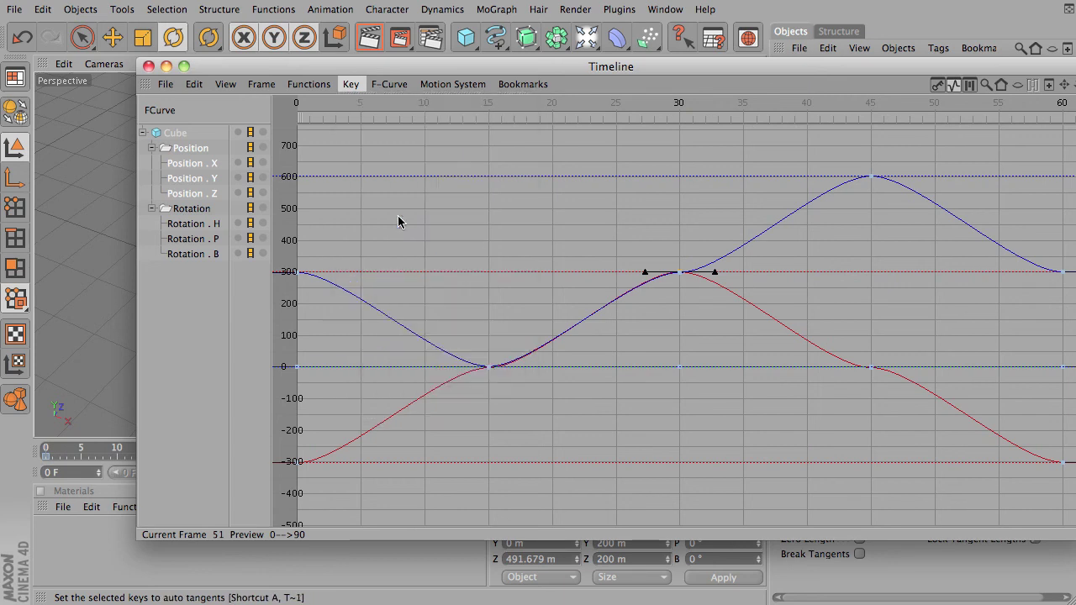
drag(635, 272, 607, 284)
click(351, 84)
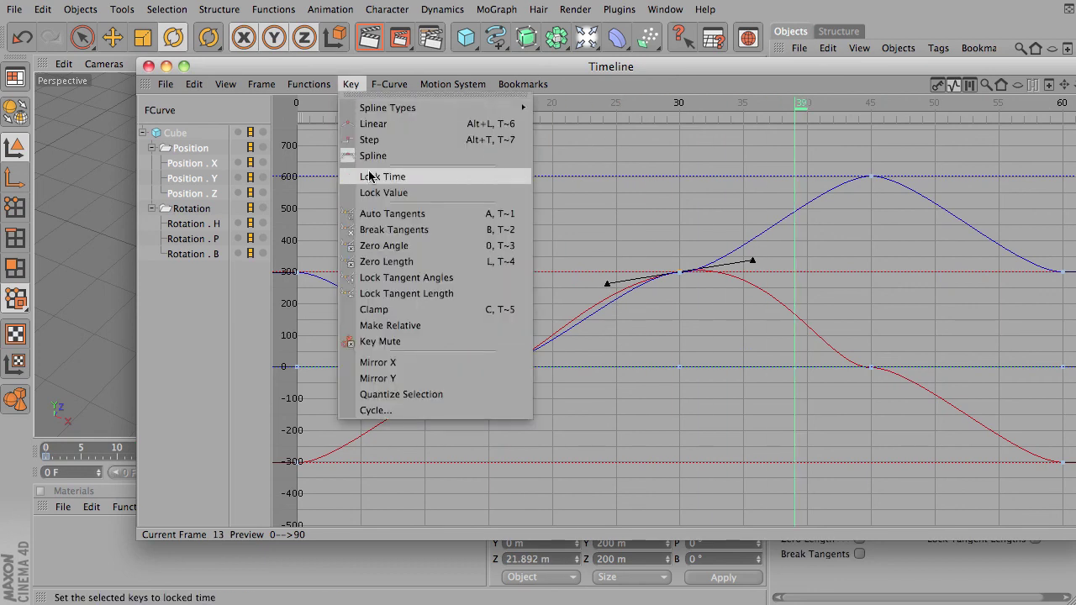
click(413, 295)
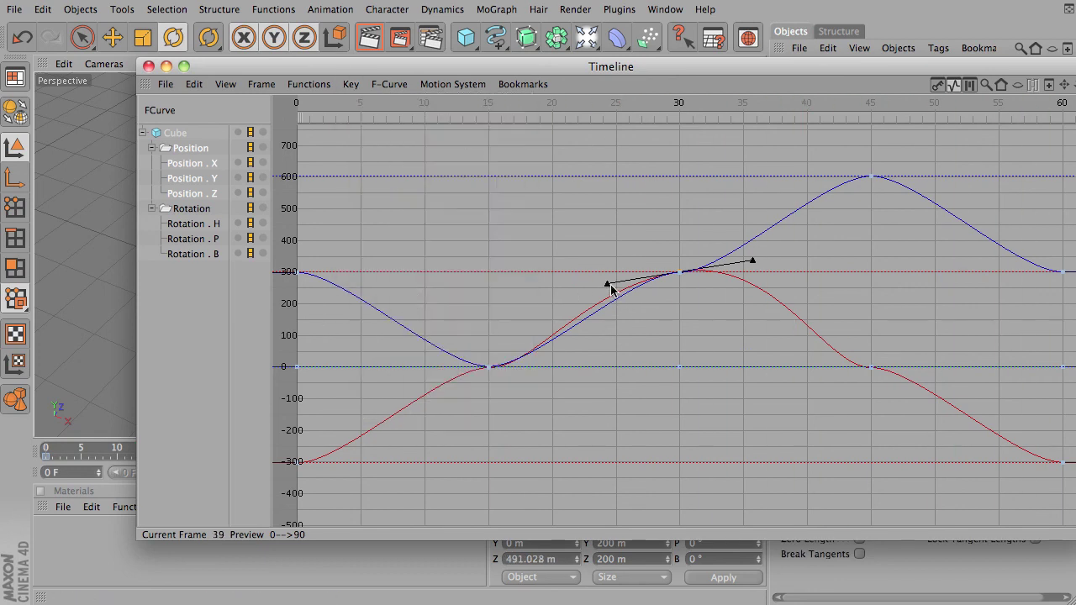
mouse_move(612, 289)
mouse_down()
mouse_move(605, 269)
mouse_move(600, 312)
mouse_move(701, 372)
mouse_move(556, 218)
mouse_move(601, 176)
mouse_move(623, 391)
mouse_move(560, 233)
mouse_move(586, 287)
mouse_move(579, 276)
mouse_move(609, 295)
mouse_move(608, 272)
mouse_up()
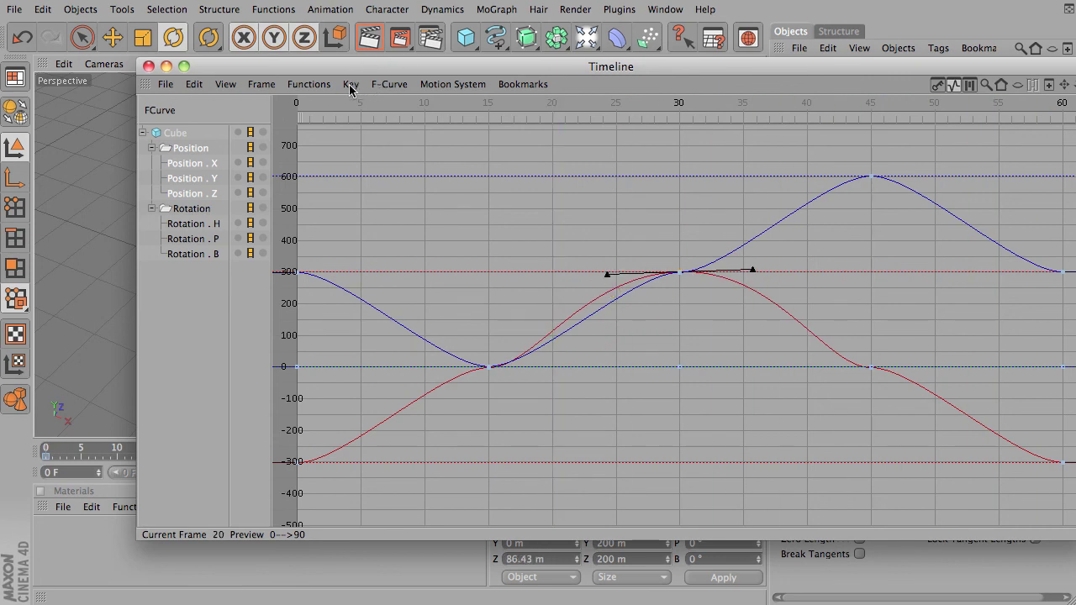
Select all keys on the cube's curves and set them to Spline interpolation
key(ctrl+a)
click(386, 84)
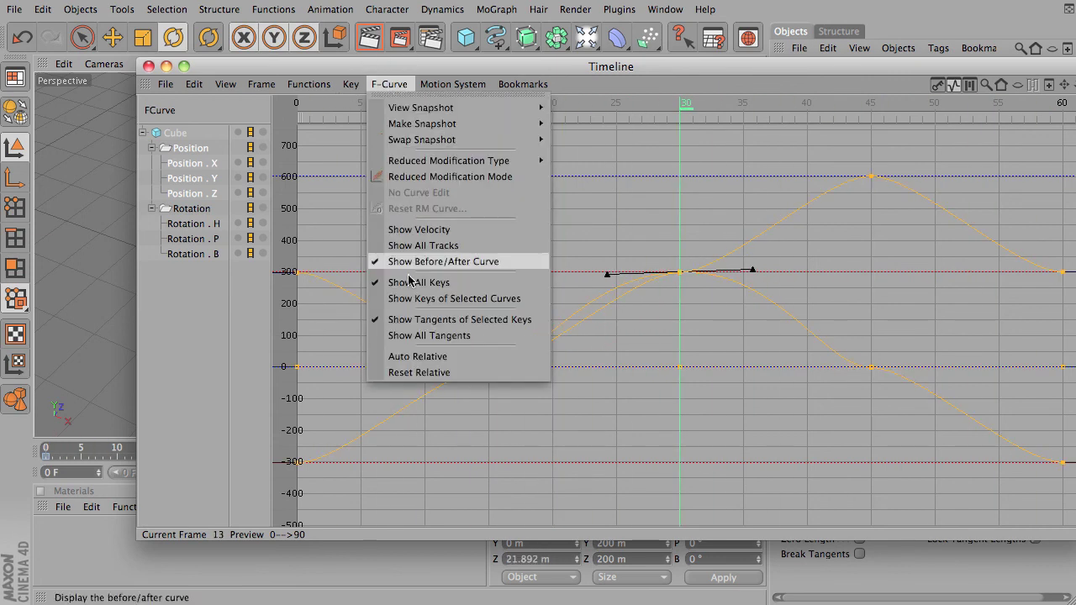
mouse_move(357, 91)
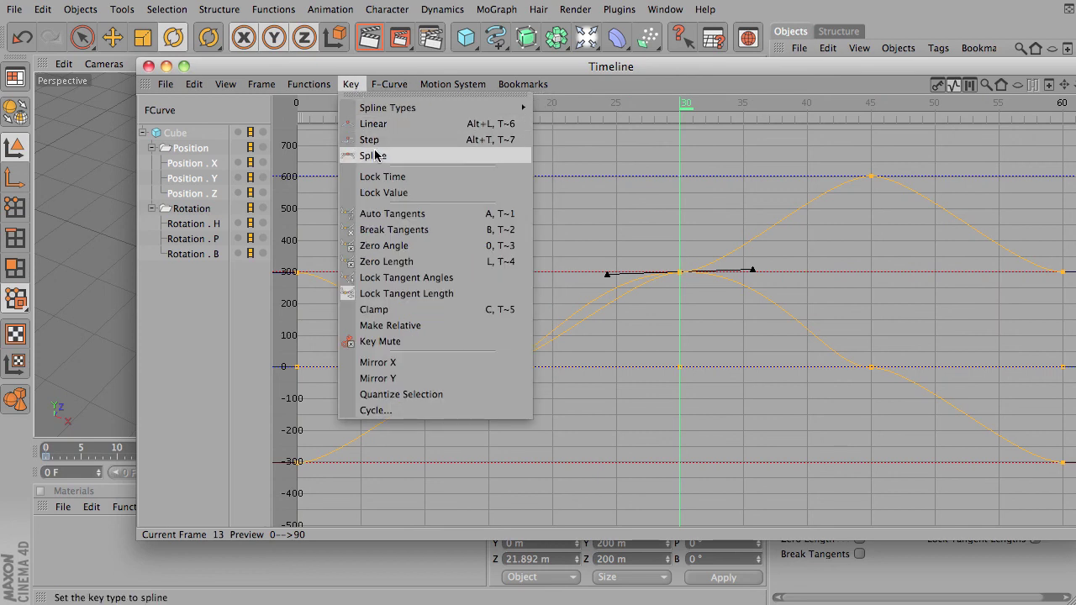
click(375, 156)
Reapply smooth auto tangents to every key, leaving the other key options unchanged
click(352, 86)
click(374, 190)
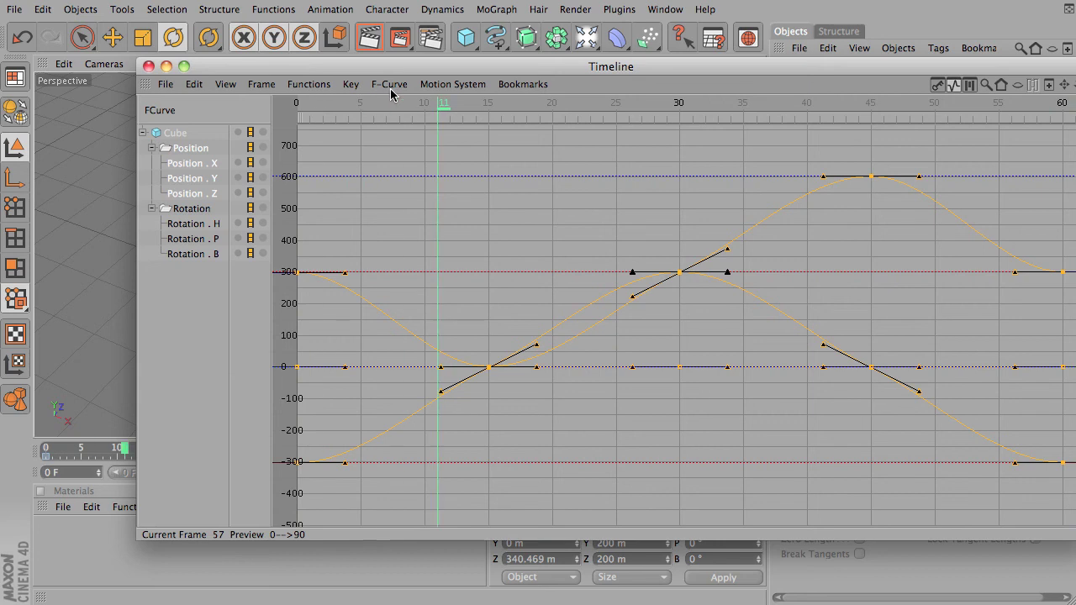
click(350, 84)
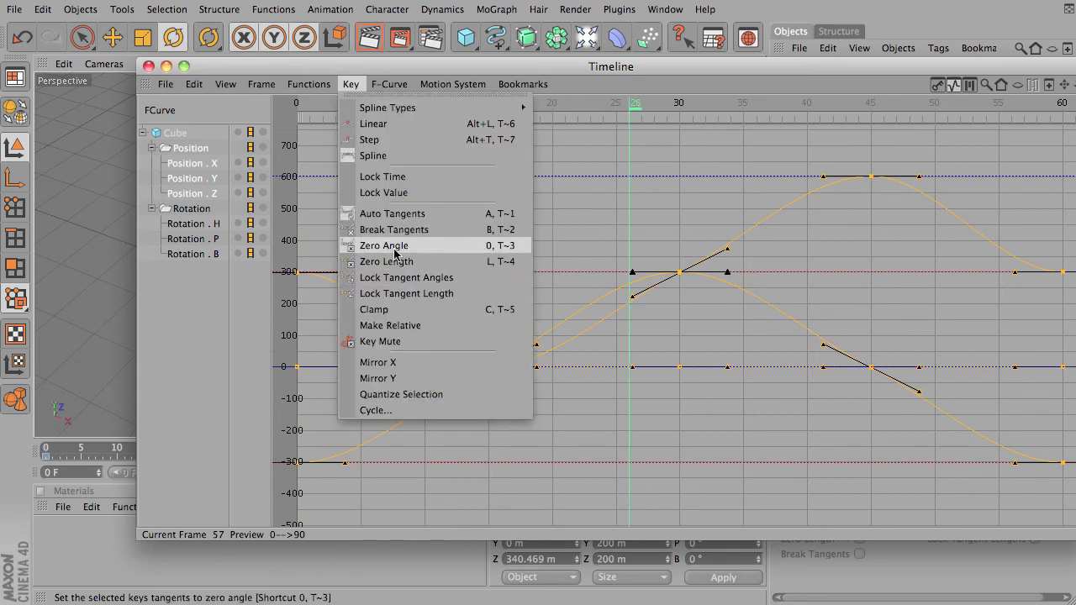
click(728, 166)
key(F8)
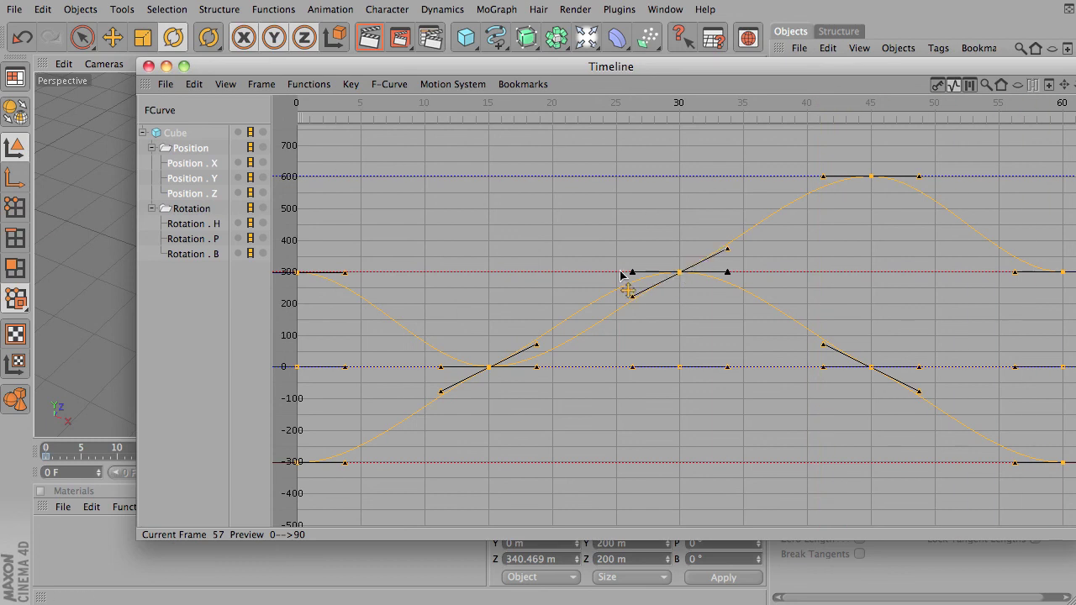
Close the Timeline window to see the cube on its rounded motion path
click(148, 67)
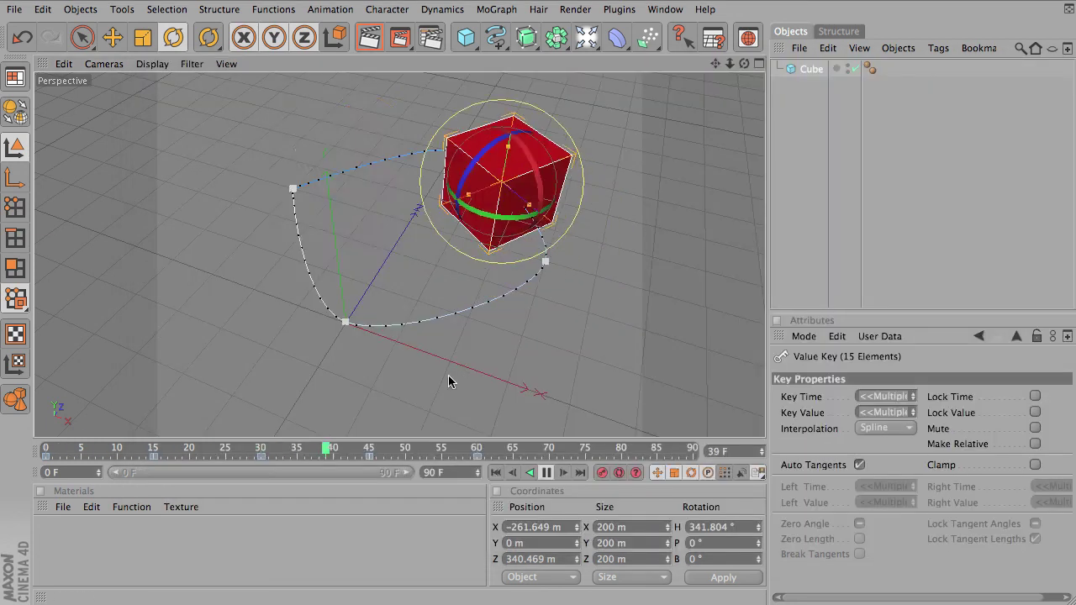